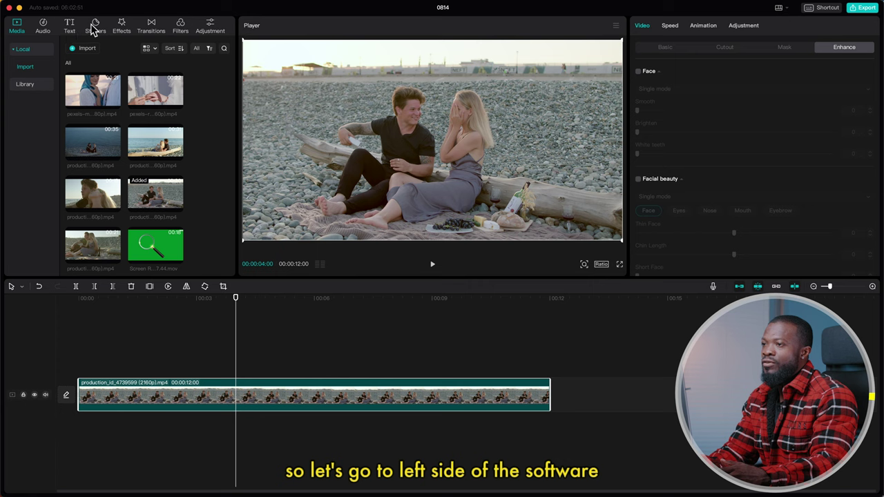
# - Place a Default text layer above the beach video and trim the video to end at 7:15
pyautogui.click(72, 29)
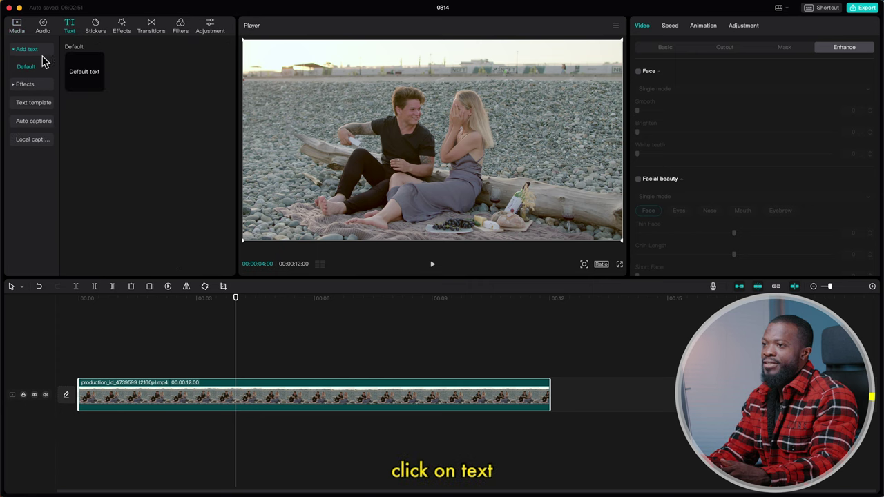
pyautogui.click(88, 79)
pyautogui.moveTo(88, 79); pyautogui.dragTo(131, 366)
pyautogui.moveTo(247, 369); pyautogui.dragTo(307, 371)
pyautogui.moveTo(545, 395); pyautogui.dragTo(387, 395)
pyautogui.scroll(3, 253, 373)
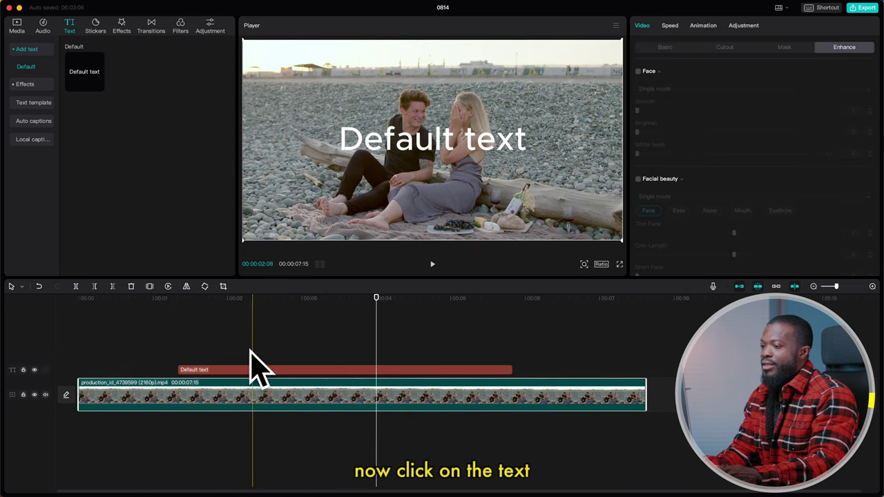
# - Replace the placeholder text with THANK YOU in the System font and color it yellow
pyautogui.click(259, 373)
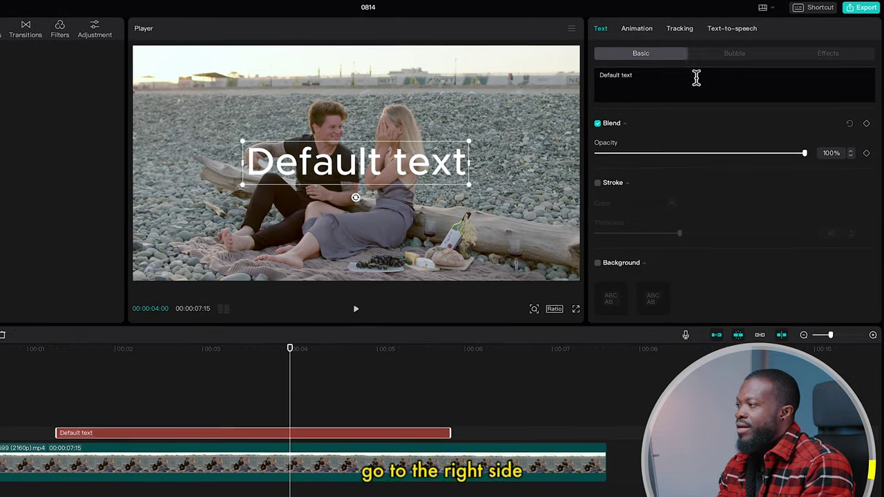
pyautogui.moveTo(697, 78); pyautogui.dragTo(582, 76)
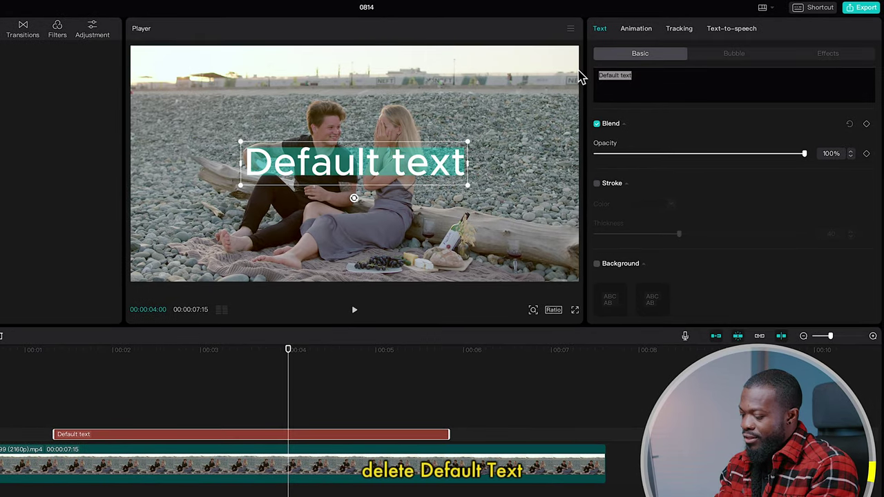
pyautogui.press('BackSpace')
pyautogui.write('THANK YOU')
pyautogui.click(665, 127)
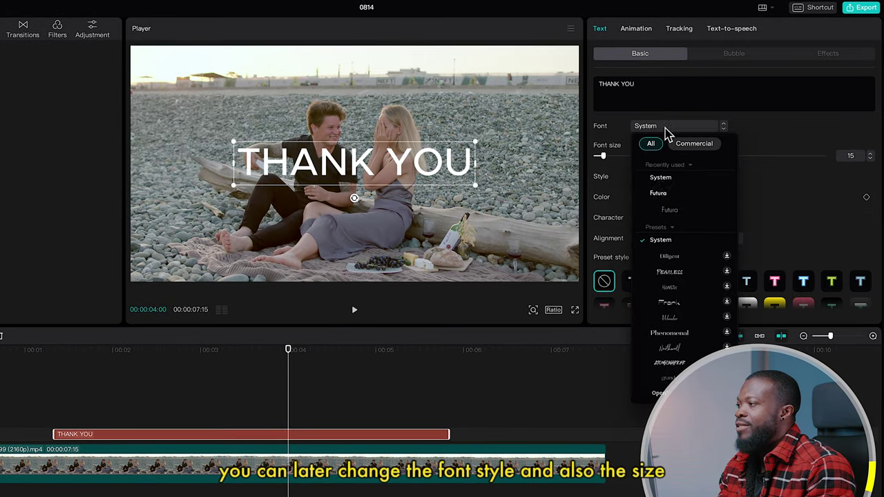
pyautogui.click(670, 129)
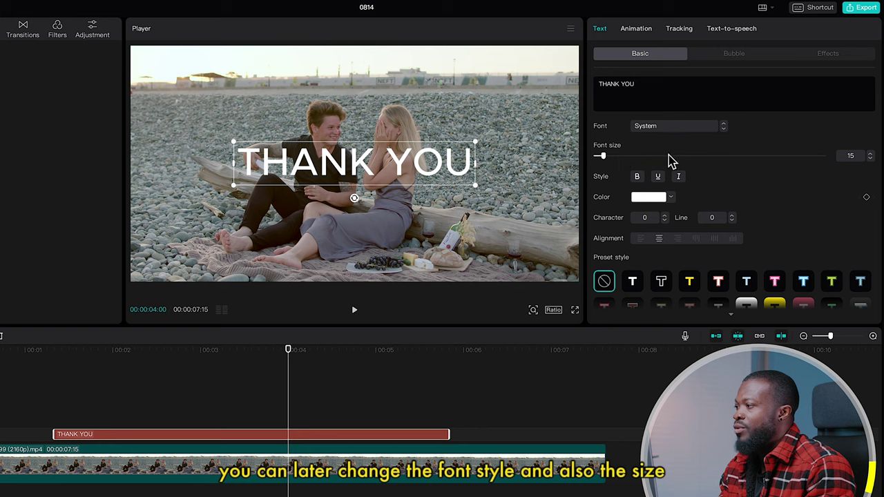
pyautogui.click(650, 199)
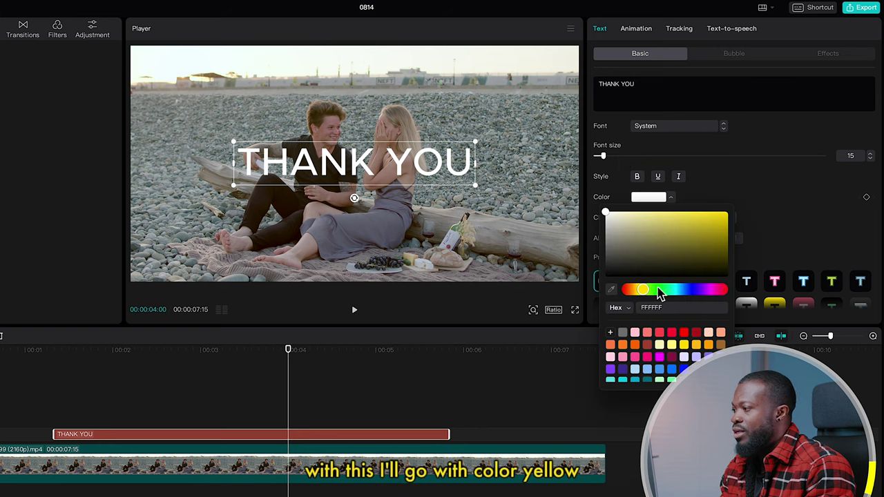
pyautogui.click(683, 344)
pyautogui.click(713, 176)
# - Give the title a Slide Up entrance lasting about 2 seconds and a Slide Down exit
pyautogui.scroll(-1, 690, 83)
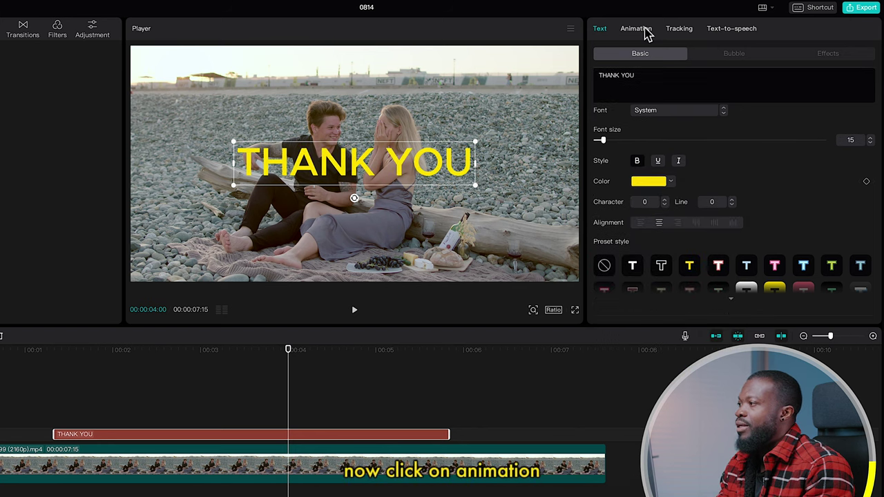
pyautogui.click(636, 29)
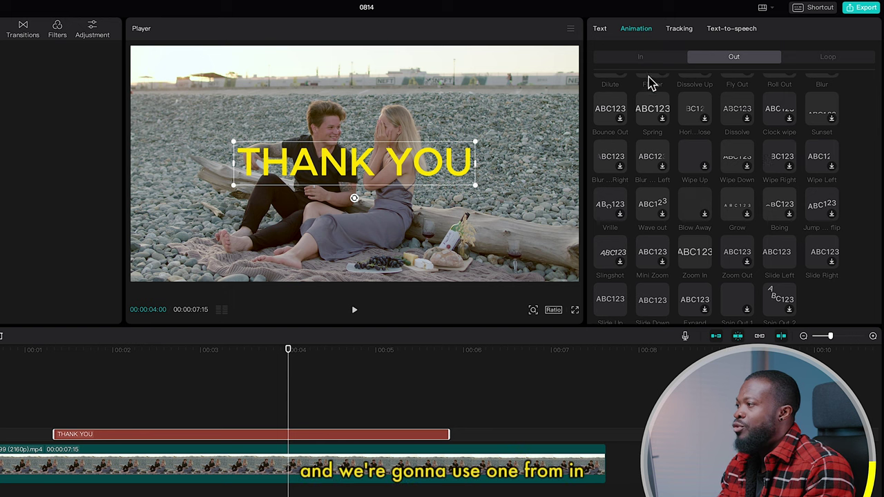
pyautogui.click(640, 58)
pyautogui.click(828, 205)
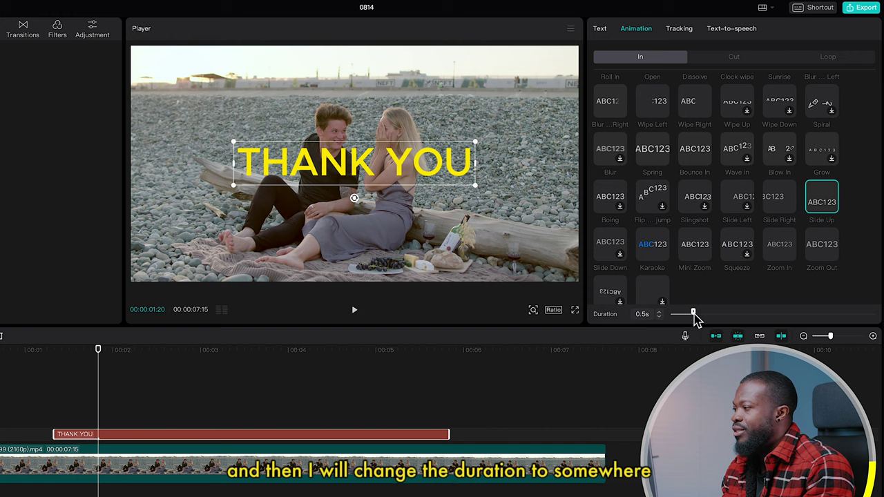
pyautogui.moveTo(720, 315); pyautogui.dragTo(769, 313)
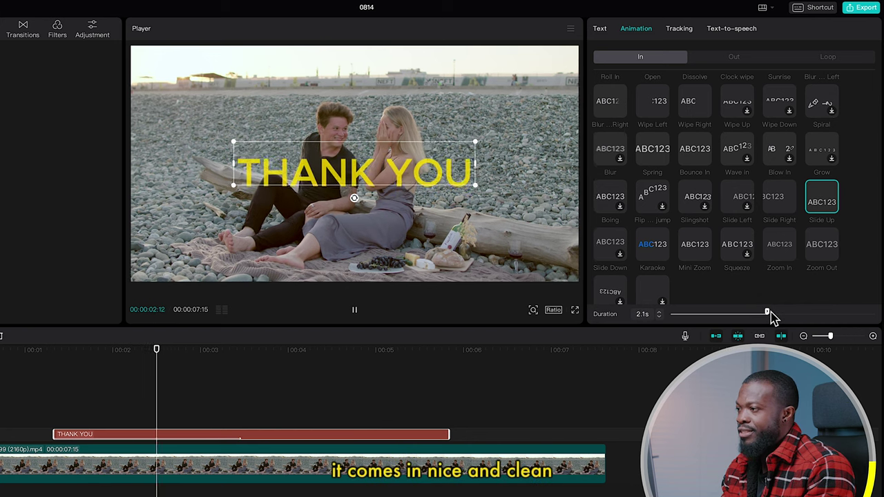
pyautogui.click(732, 58)
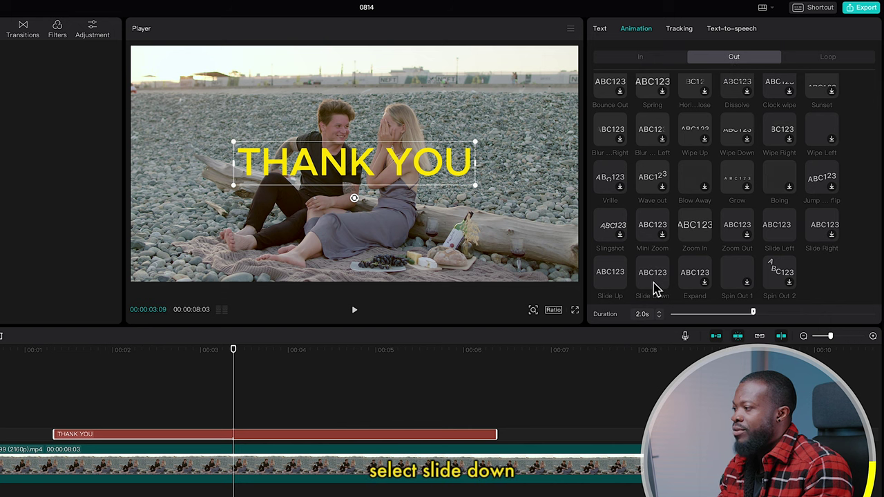
pyautogui.click(654, 284)
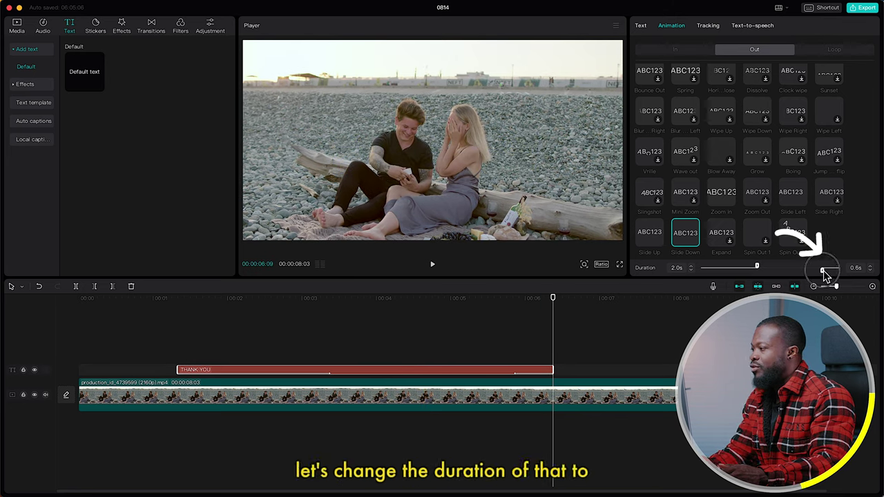
# - Shorten the Slide Down exit to about 1.6s, preview the animation, and select the beach clip
pyautogui.moveTo(812, 271); pyautogui.dragTo(783, 275)
pyautogui.click(158, 351)
pyautogui.press('space')
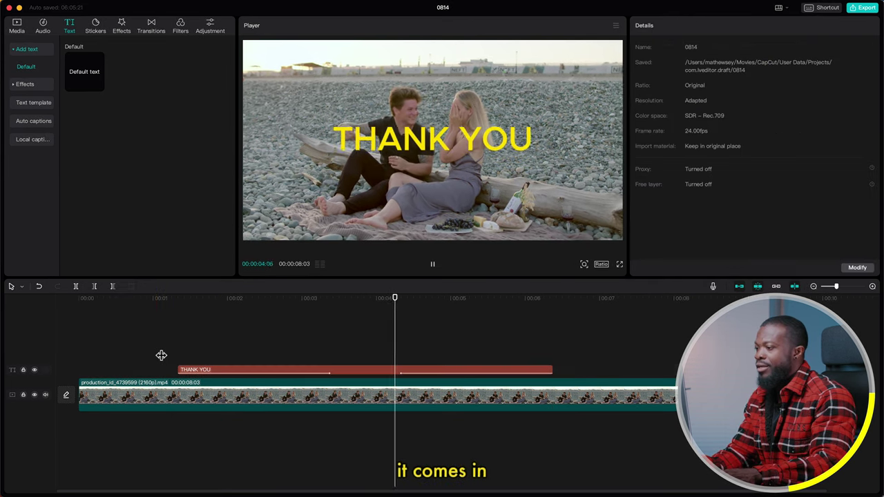
pyautogui.press('space')
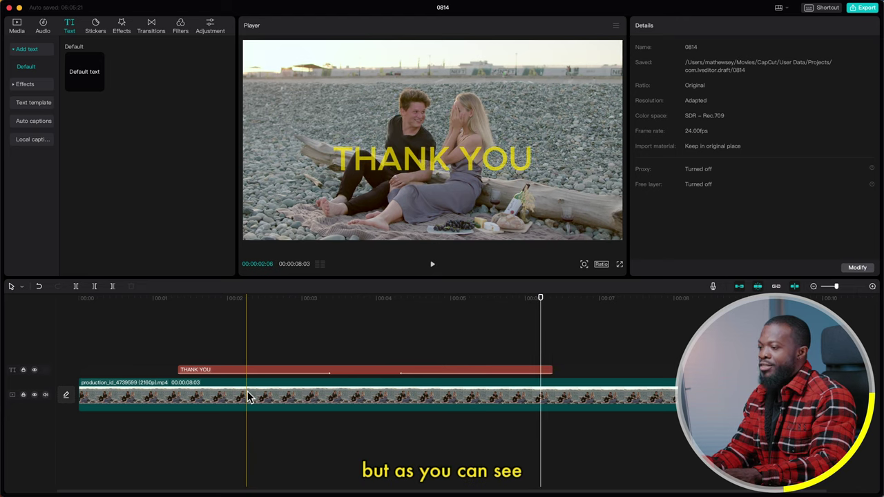
pyautogui.click(249, 397)
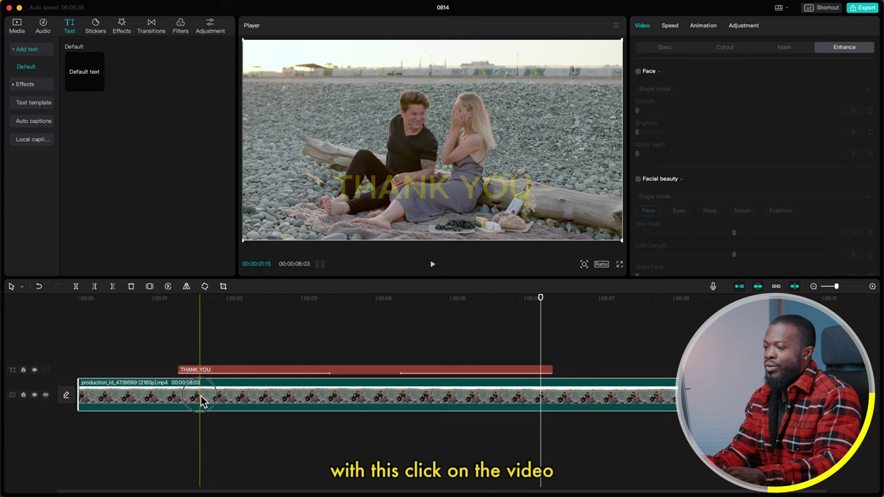
# - Duplicate the beach clip onto a new track above the original at the timeline start
pyautogui.click(155, 398)
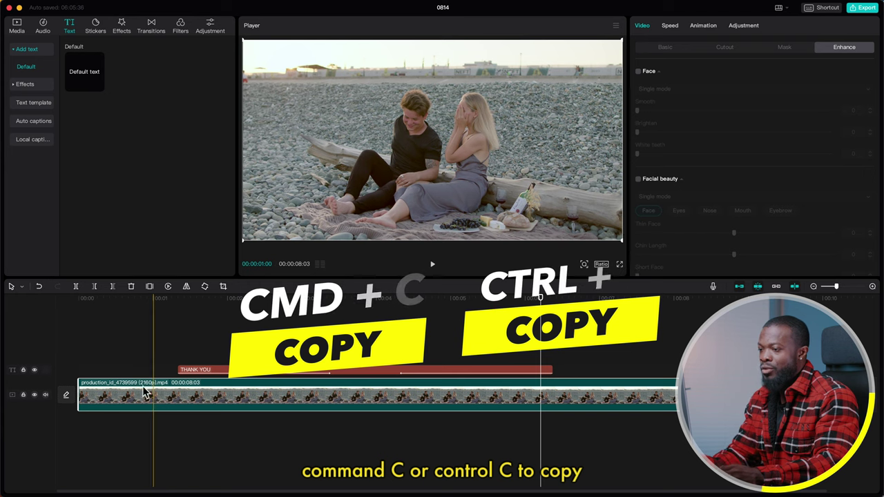
pyautogui.click(71, 359)
pyautogui.press('super+v')
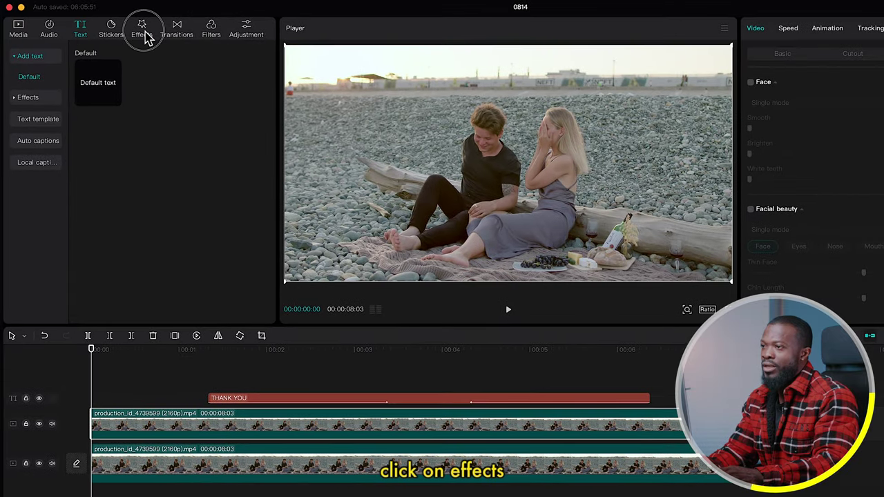
# - Apply the Lens Blur video effect over the duplicated top clip
pyautogui.click(143, 34)
pyautogui.click(32, 58)
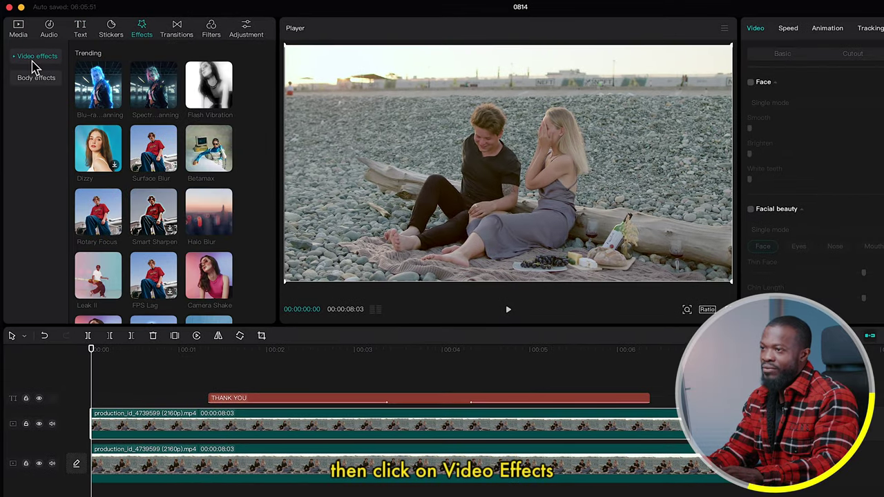
pyautogui.click(26, 116)
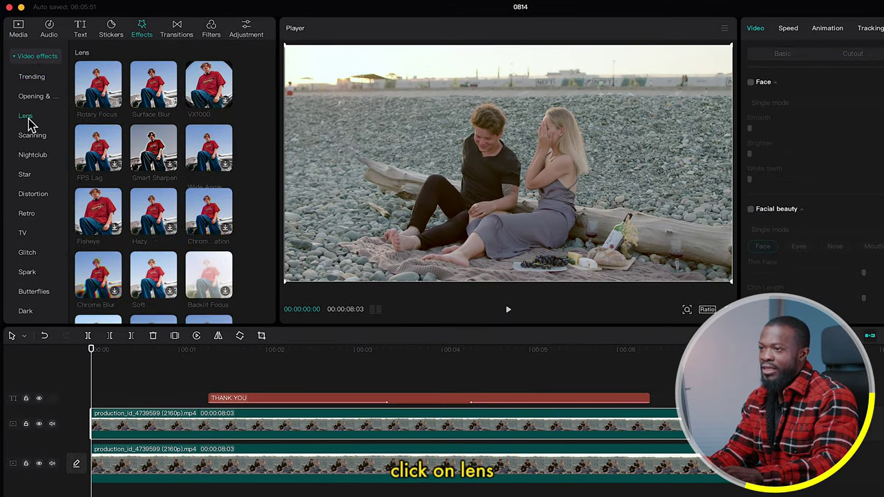
pyautogui.scroll(-5, 181, 165)
pyautogui.click(203, 201)
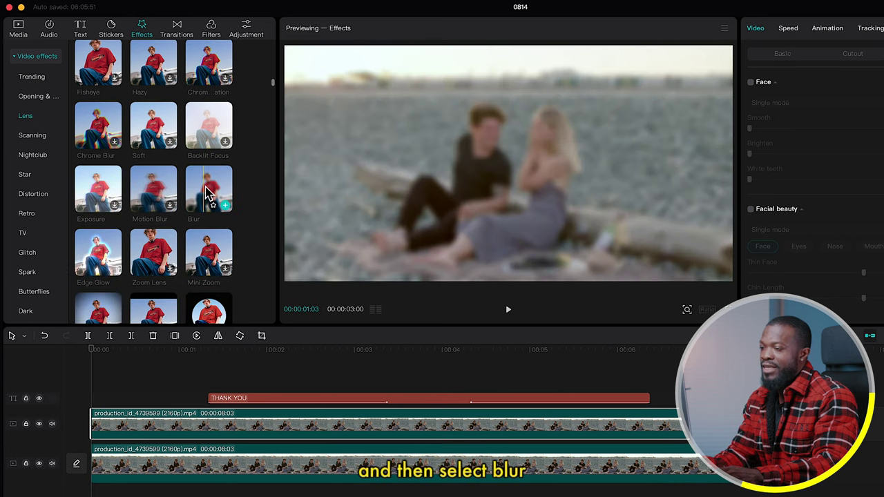
pyautogui.moveTo(205, 195); pyautogui.dragTo(128, 427)
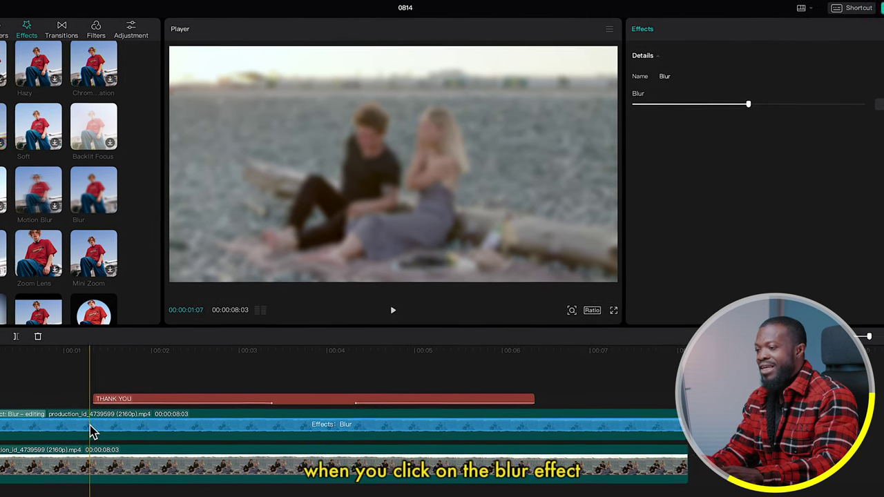
# - Raise the Blur effect's strength to 56
pyautogui.click(204, 427)
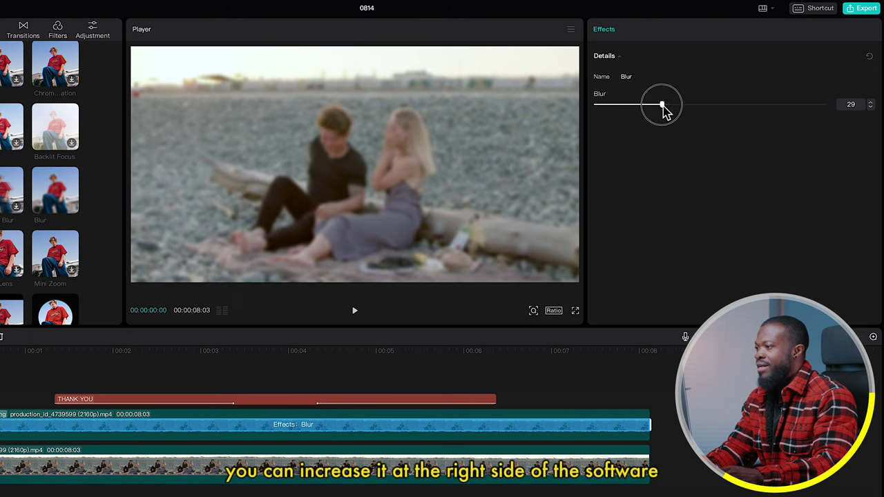
pyautogui.moveTo(644, 111); pyautogui.dragTo(730, 113)
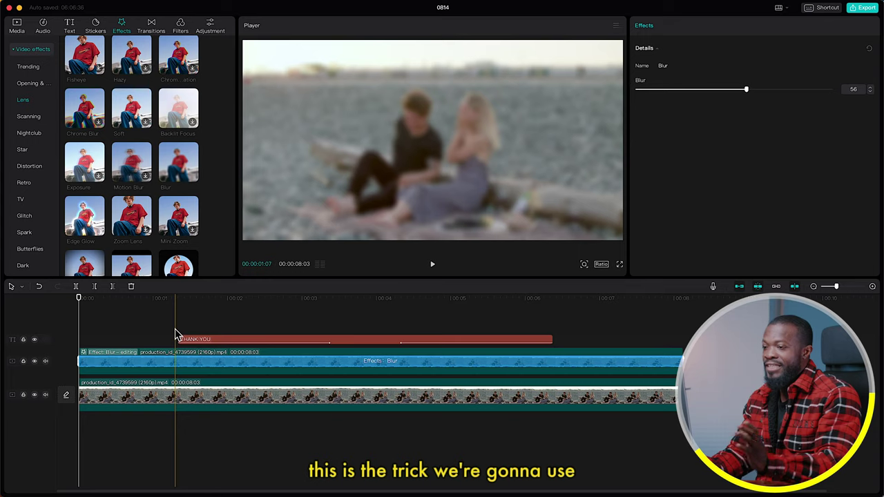
pyautogui.click(181, 353)
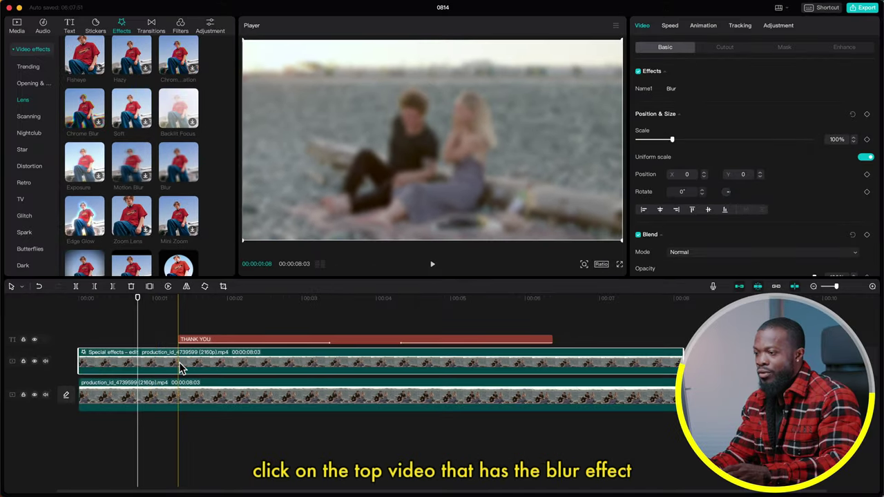
pyautogui.click(178, 362)
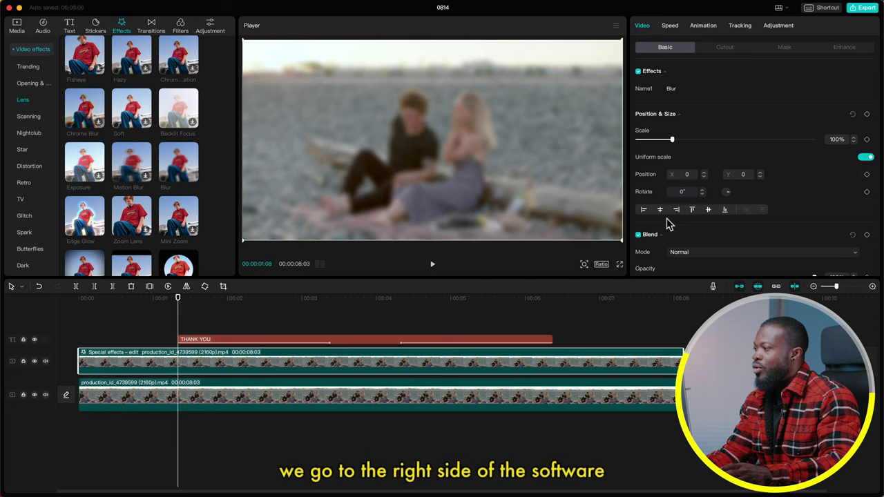
# - At 00:00:01:08, where the title entrance ends, set the blur clip's keyframed opacity to 0%
pyautogui.scroll(-5, 760, 219)
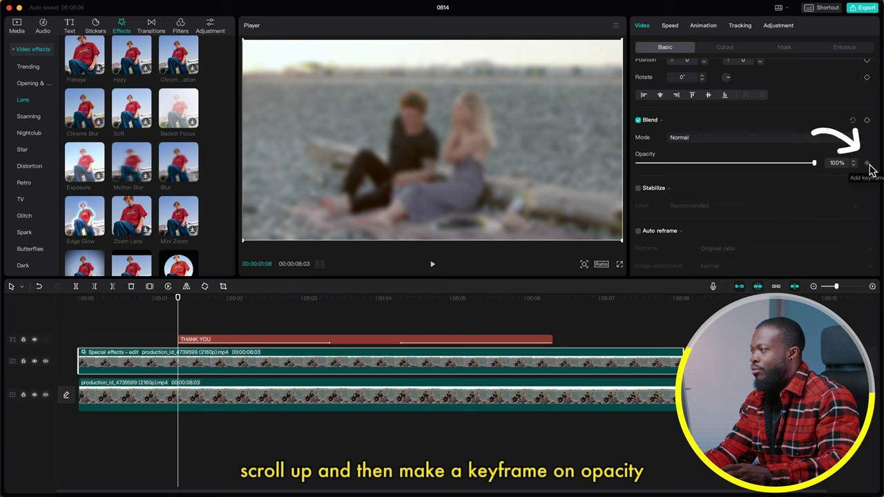
pyautogui.hscroll(1, 328, 352)
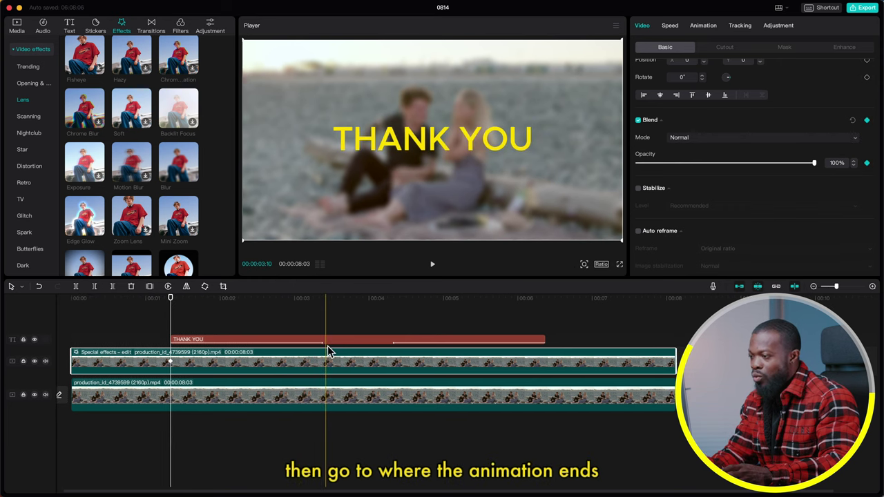
pyautogui.click(322, 298)
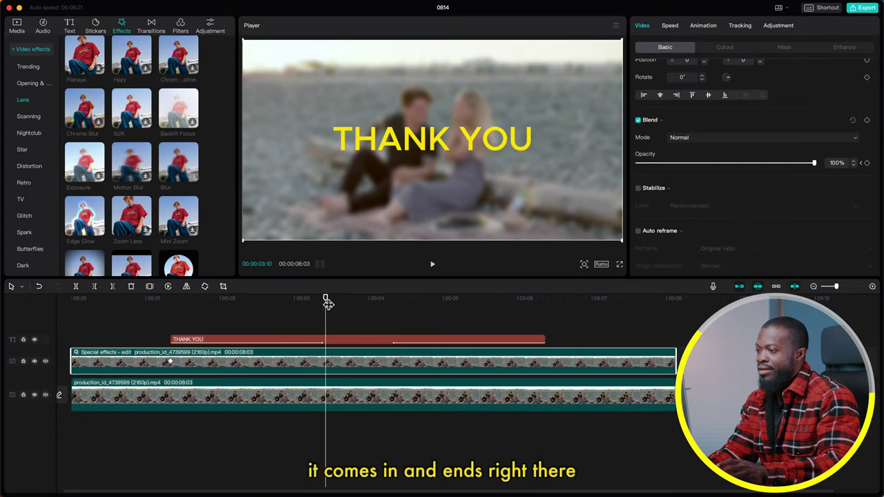
pyautogui.moveTo(328, 298); pyautogui.dragTo(324, 298)
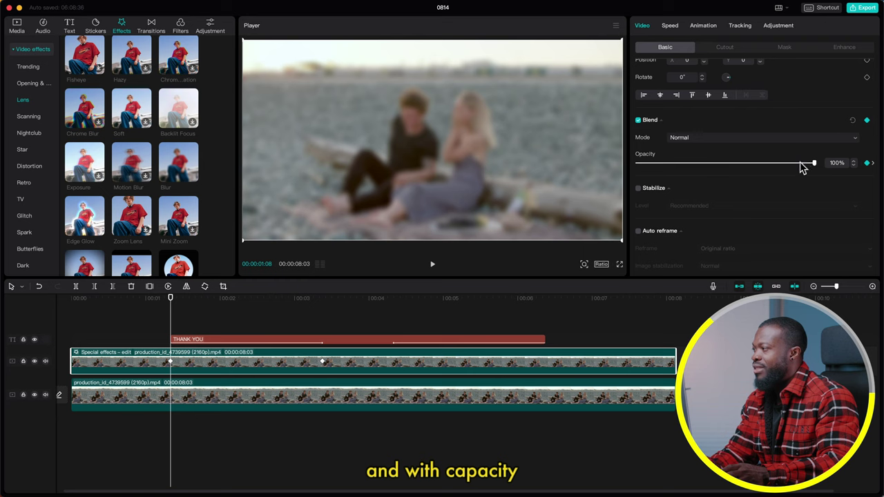
pyautogui.moveTo(695, 166); pyautogui.dragTo(622, 164)
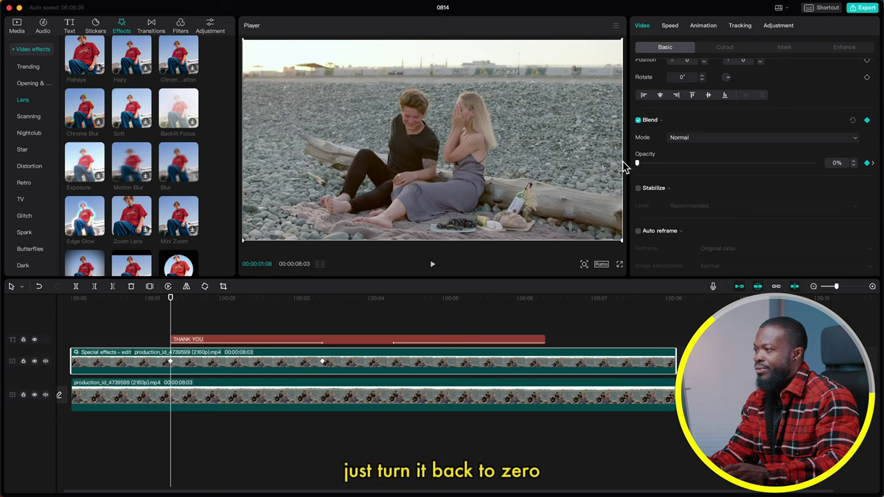
pyautogui.click(62, 334)
pyautogui.press('space')
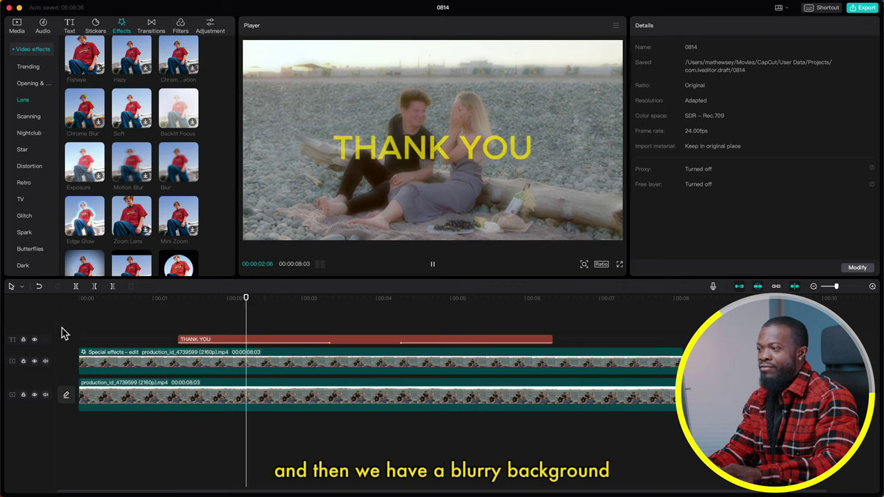
pyautogui.press('space')
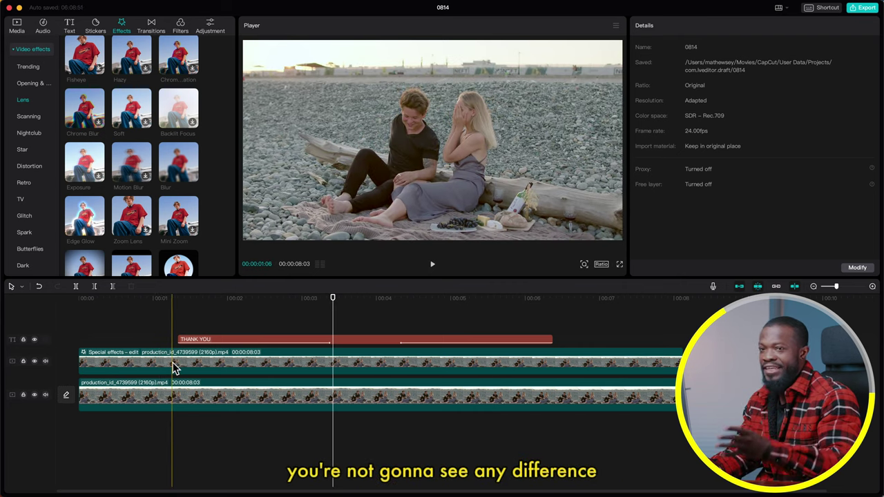
pyautogui.click(174, 369)
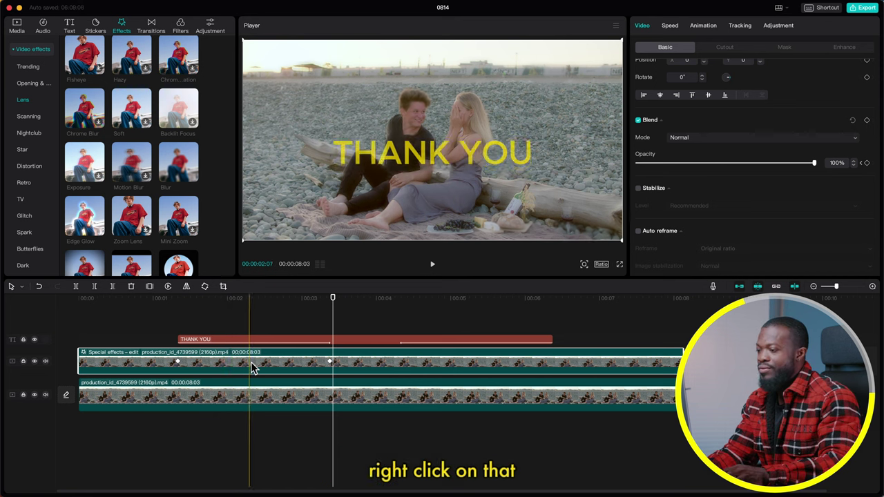
# - Apply an Auto curve to the 100% opacity keyframe so the blur fade-in eases smoothly
pyautogui.rightClick(251, 362)
pyautogui.click(274, 479)
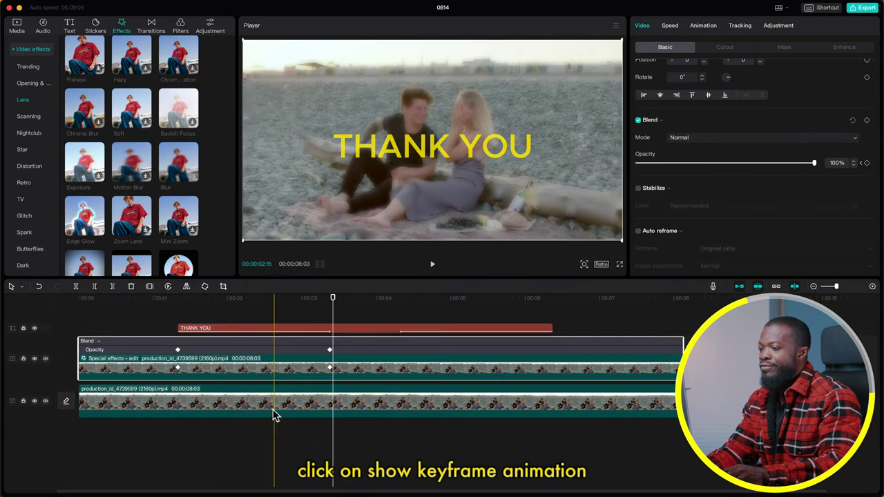
pyautogui.click(102, 357)
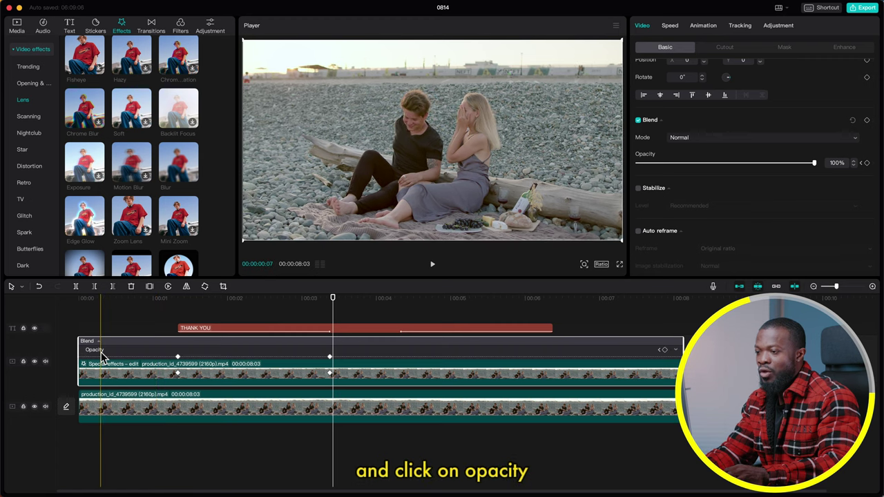
pyautogui.click(677, 353)
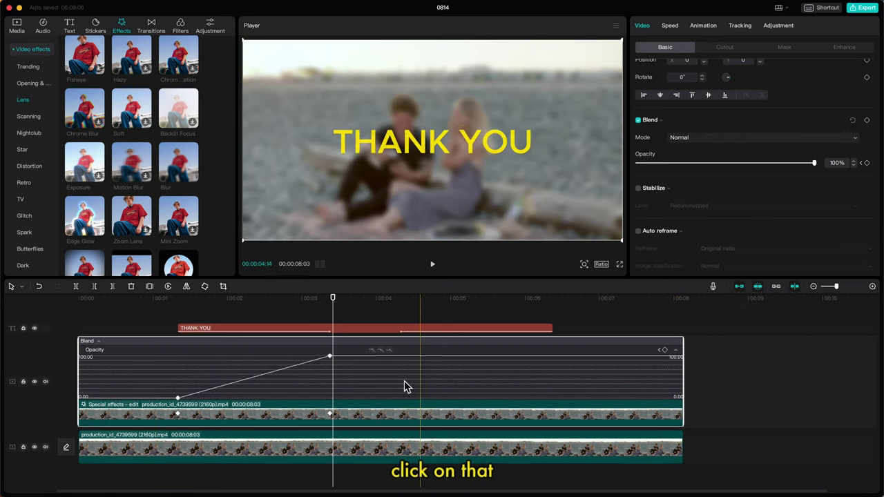
pyautogui.click(330, 357)
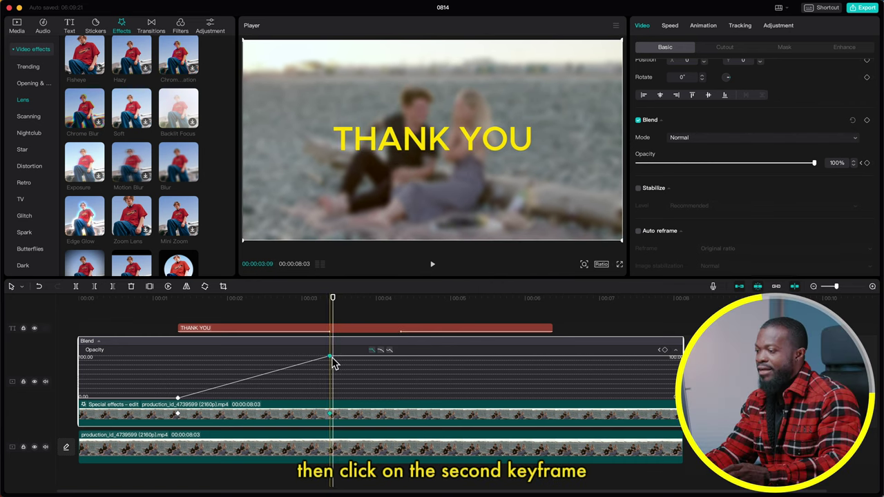
pyautogui.click(381, 351)
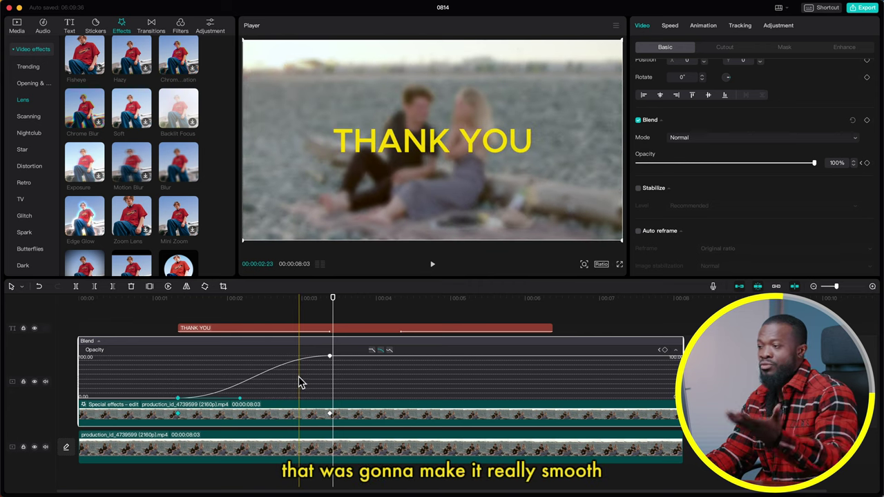
pyautogui.rightClick(346, 418)
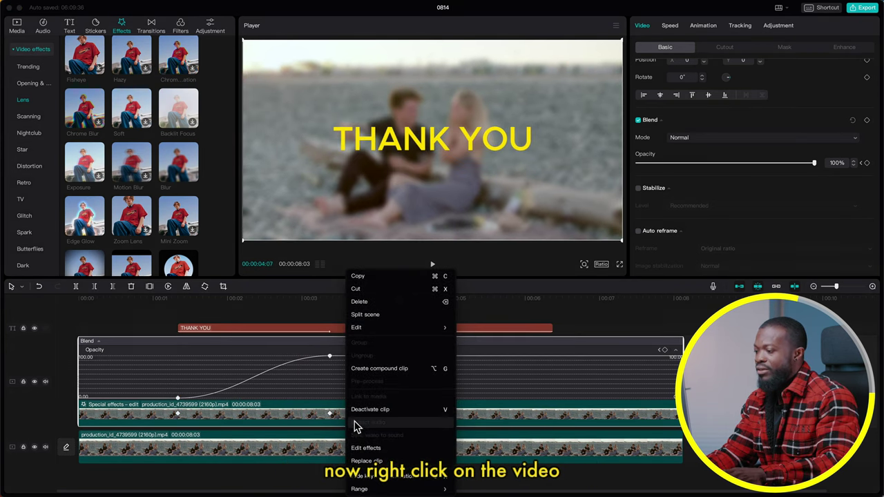
pyautogui.click(374, 477)
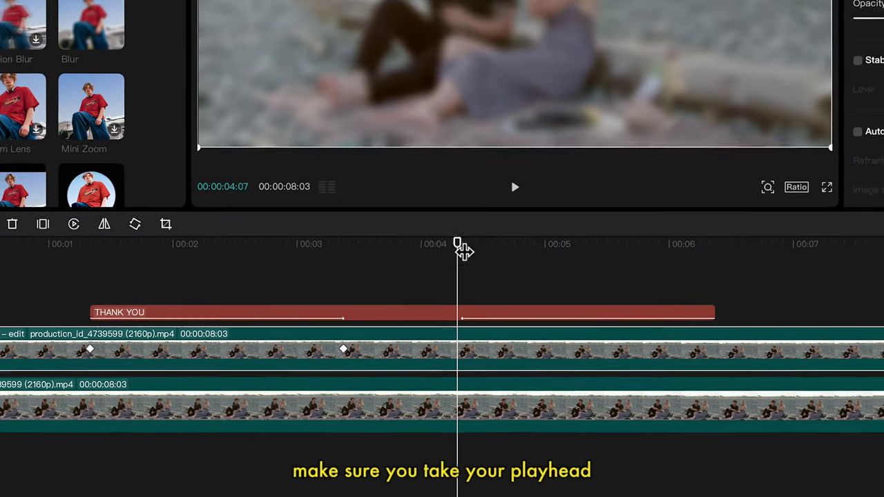
# - Add an opacity keyframe near 00:00:04:08 and drop opacity to 6% at 00:00:06:09
pyautogui.moveTo(435, 271); pyautogui.dragTo(438, 271)
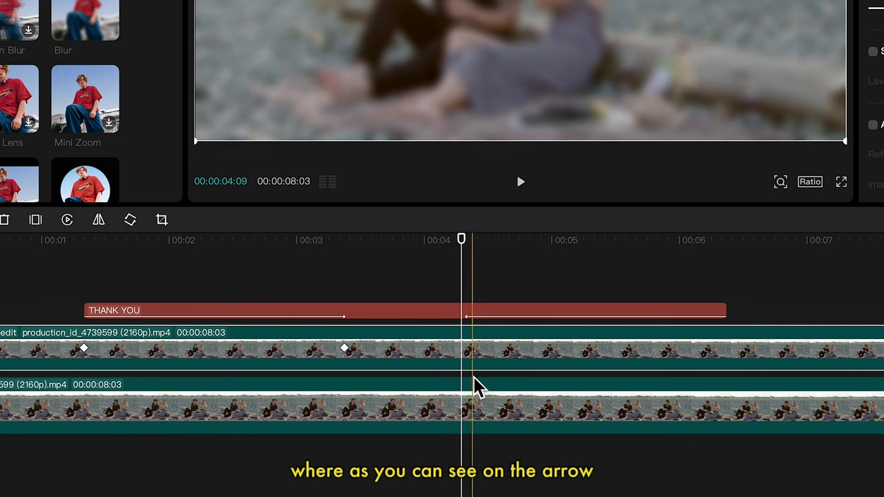
pyautogui.click(467, 361)
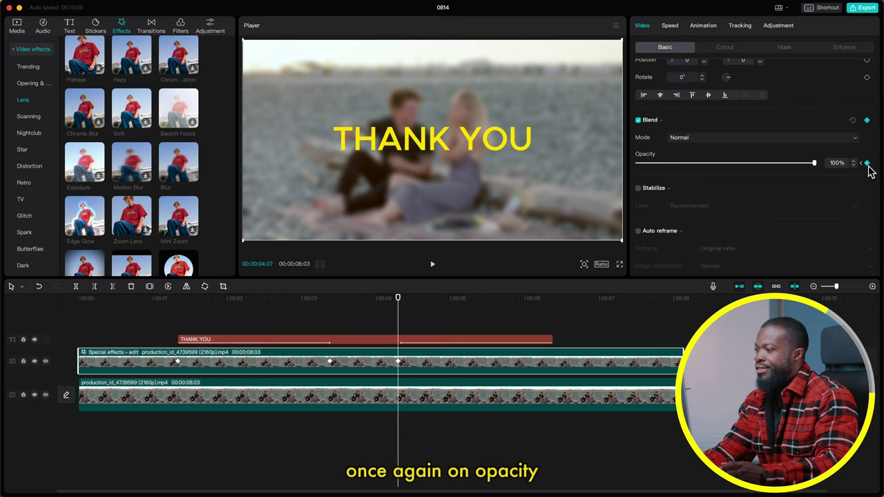
pyautogui.click(552, 301)
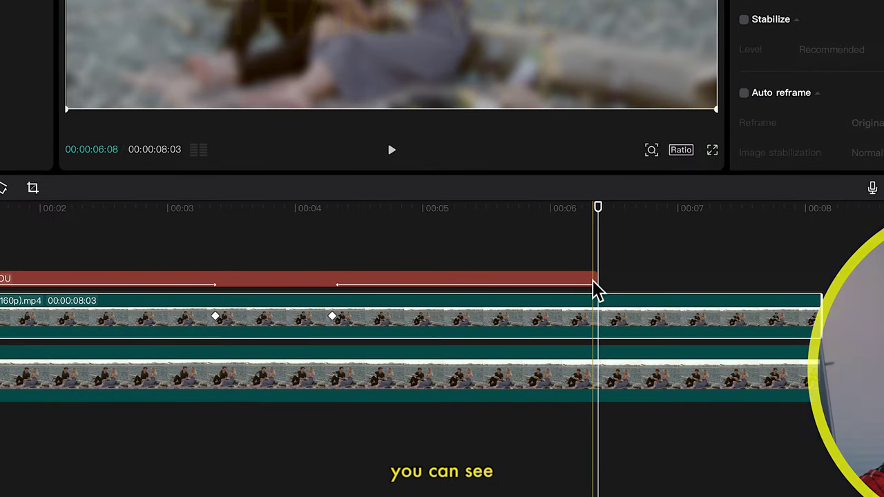
pyautogui.click(593, 282)
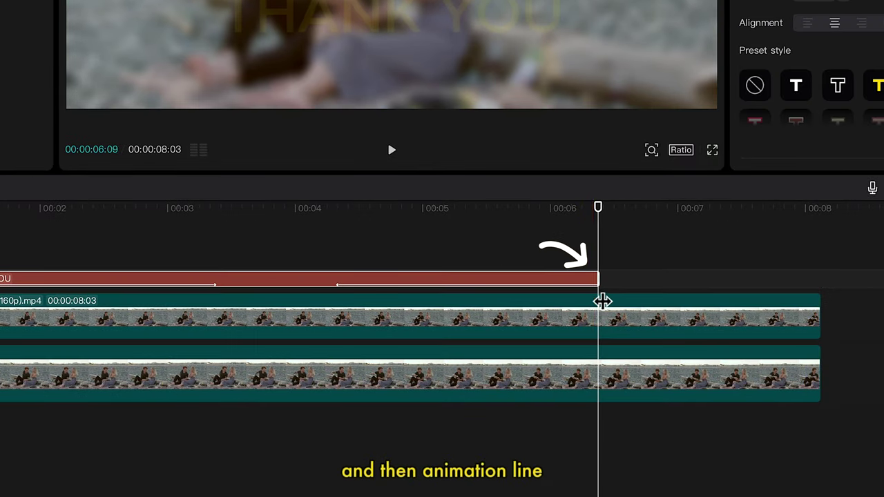
pyautogui.hscroll(2, 611, 338)
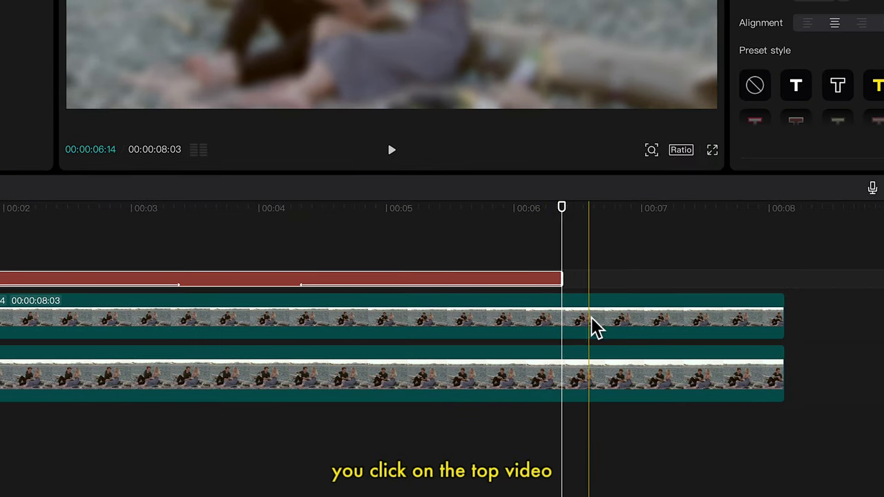
pyautogui.click(580, 324)
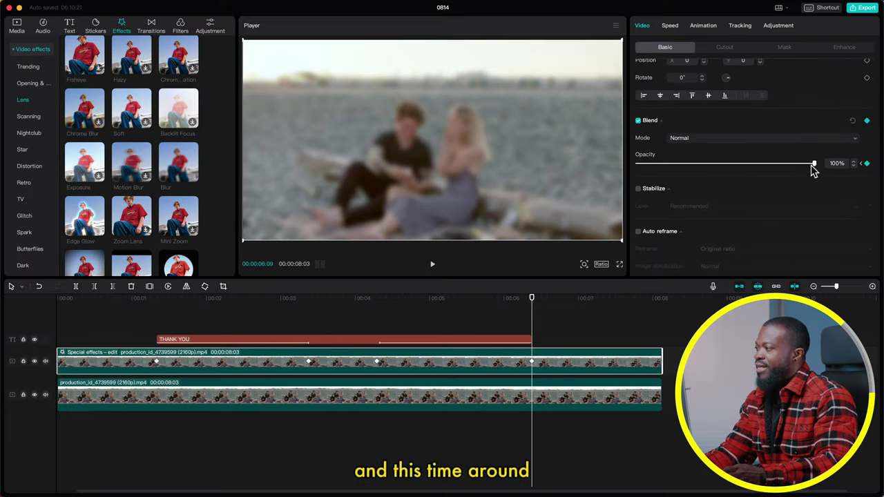
pyautogui.moveTo(805, 165); pyautogui.dragTo(709, 165)
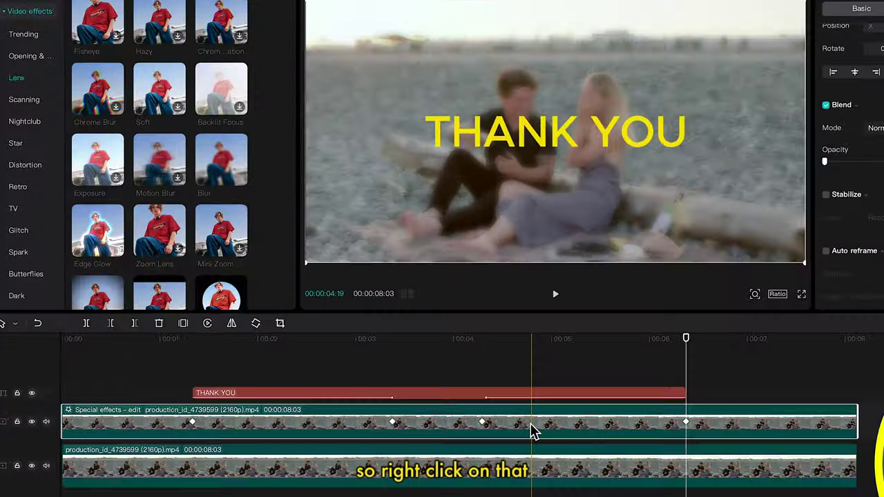
# - Ease the fade-out keyframes at about 4 seconds and 00:00:06:09 with Auto curves
pyautogui.rightClick(413, 362)
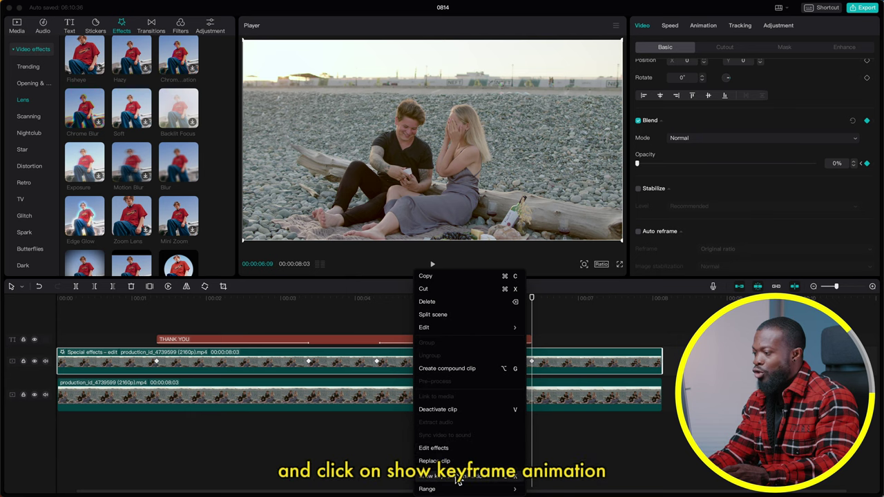
pyautogui.click(456, 478)
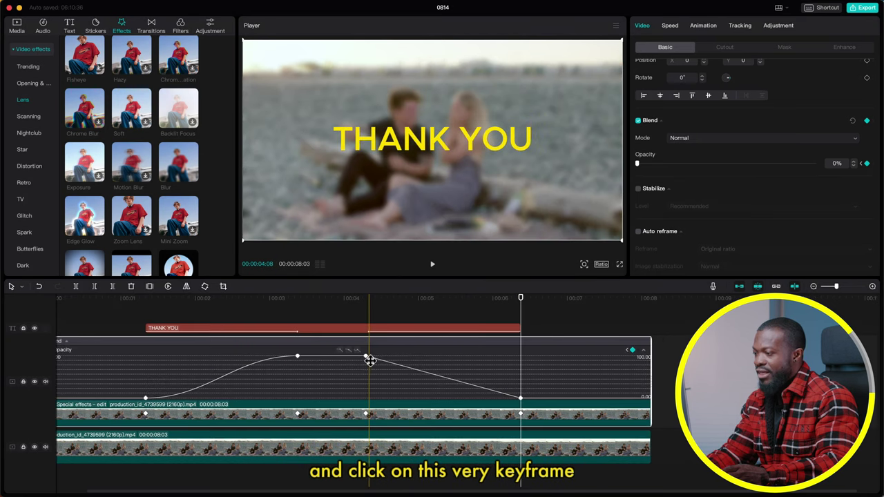
pyautogui.click(367, 358)
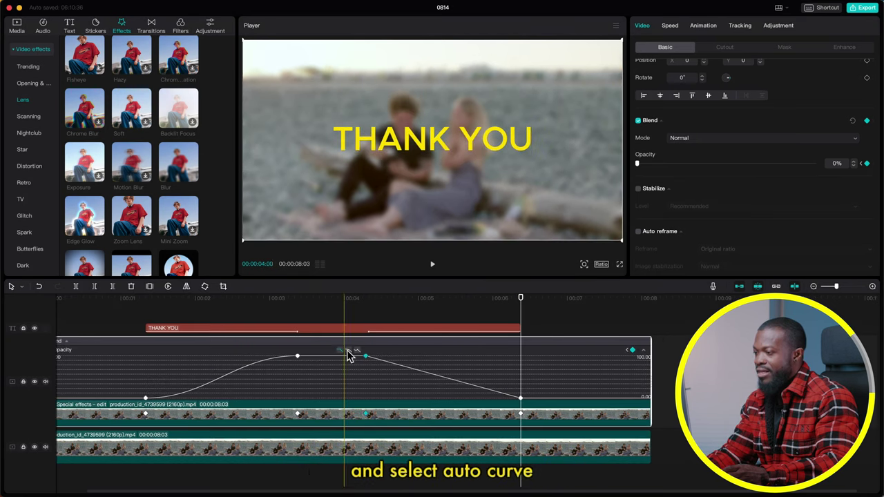
pyautogui.click(349, 356)
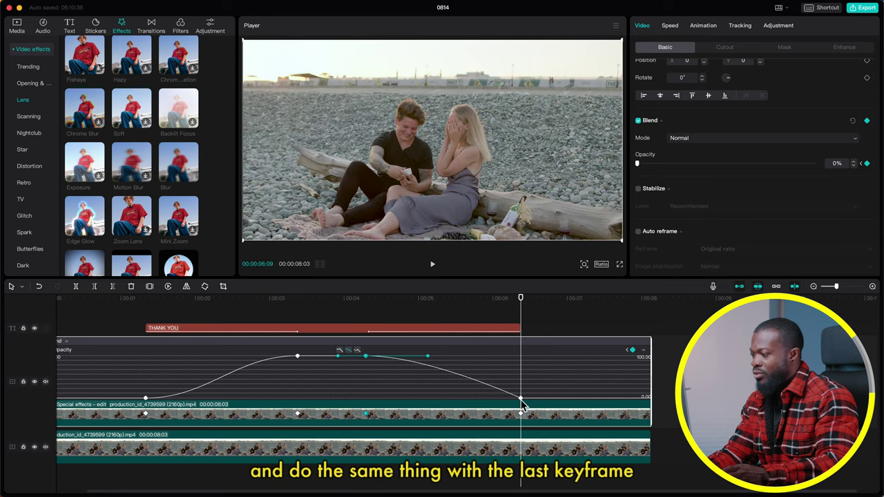
pyautogui.click(349, 351)
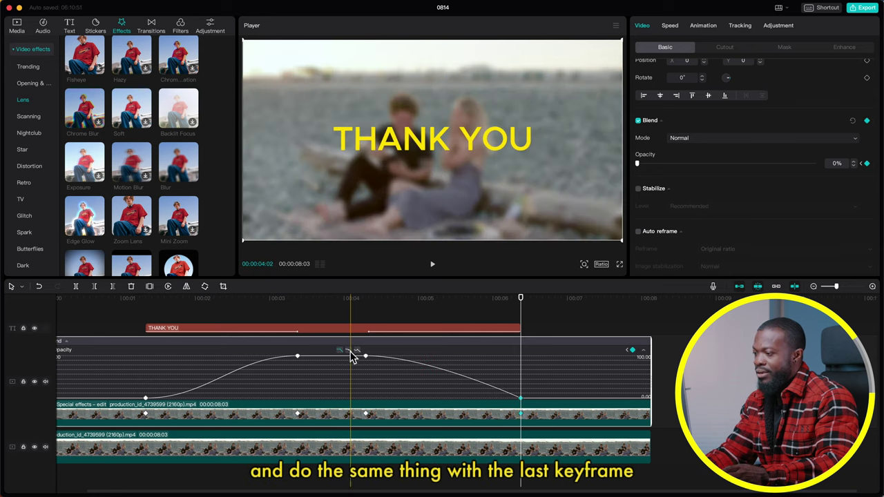
pyautogui.rightClick(350, 418)
pyautogui.click(386, 477)
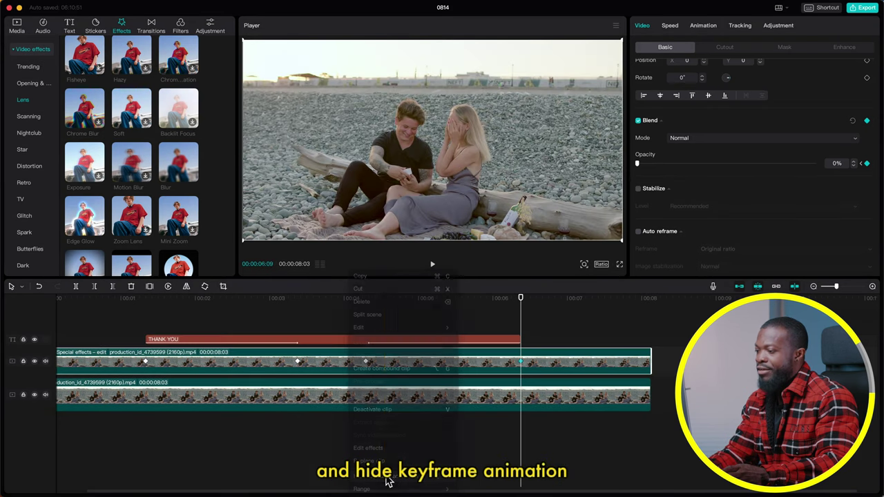
pyautogui.click(112, 338)
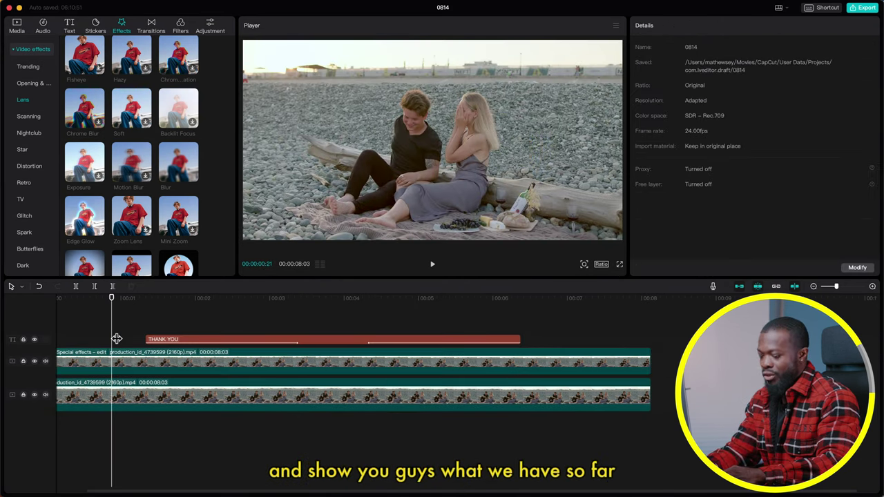
# - Preview the result, then paste a copy of the beach clip onto the main track at 00:00:08:03
pyautogui.press('space')
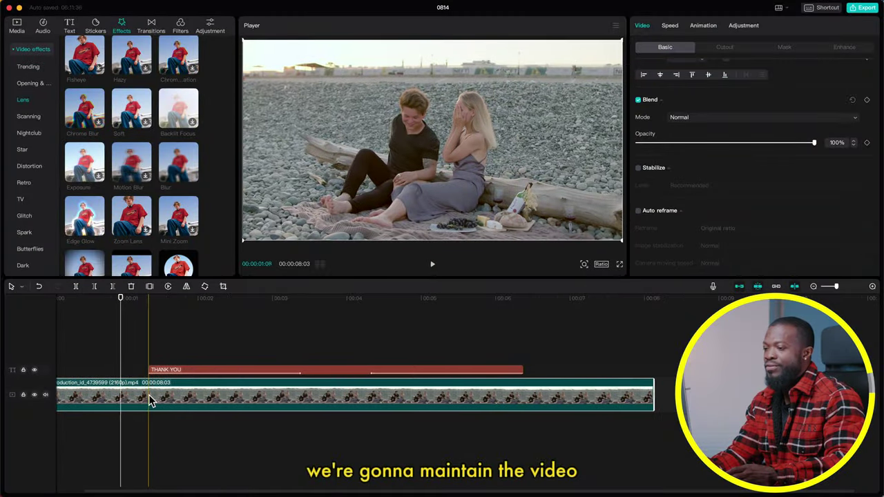
pyautogui.click(279, 370)
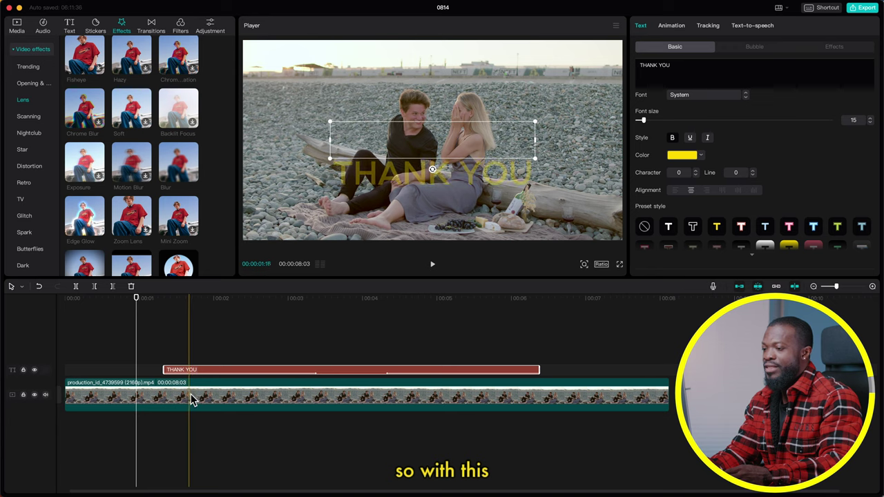
pyautogui.click(153, 399)
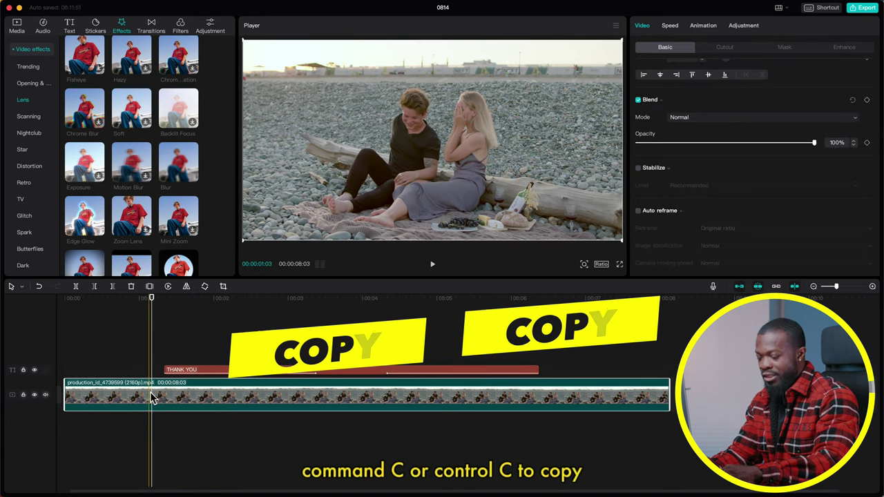
pyautogui.click(677, 339)
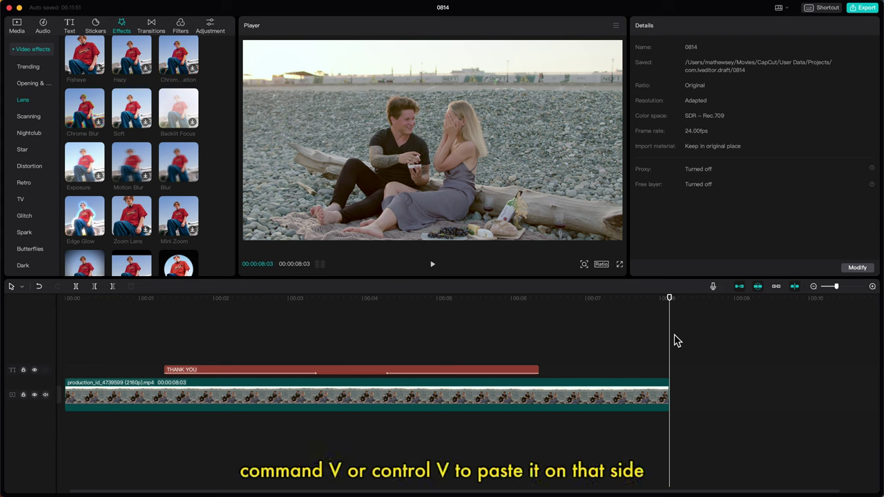
pyautogui.press('super+v')
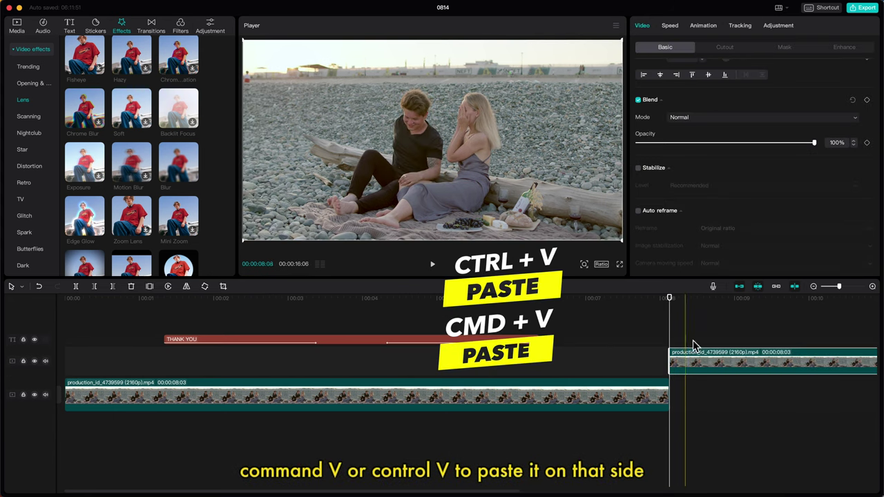
pyautogui.moveTo(701, 367); pyautogui.dragTo(706, 395)
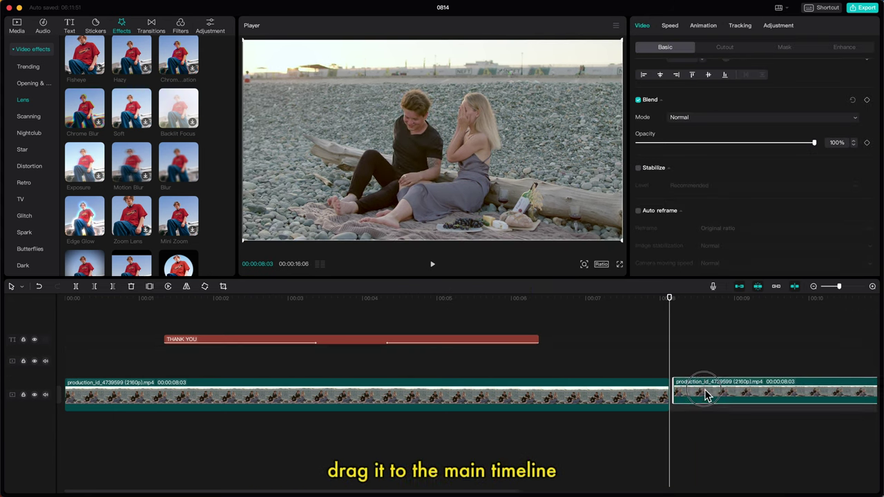
pyautogui.hscroll(5, 705, 400)
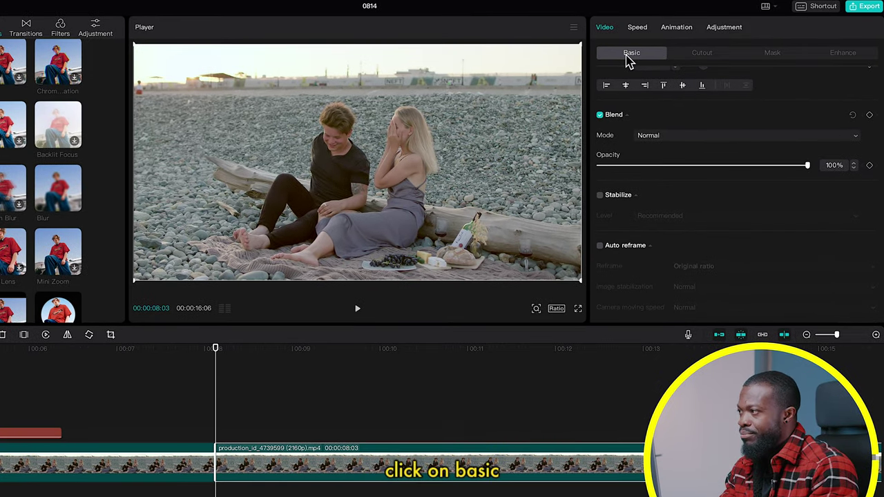
# - Set the second beach clip's Canvas background to Color with the black swatch
pyautogui.scroll(-2, 708, 259)
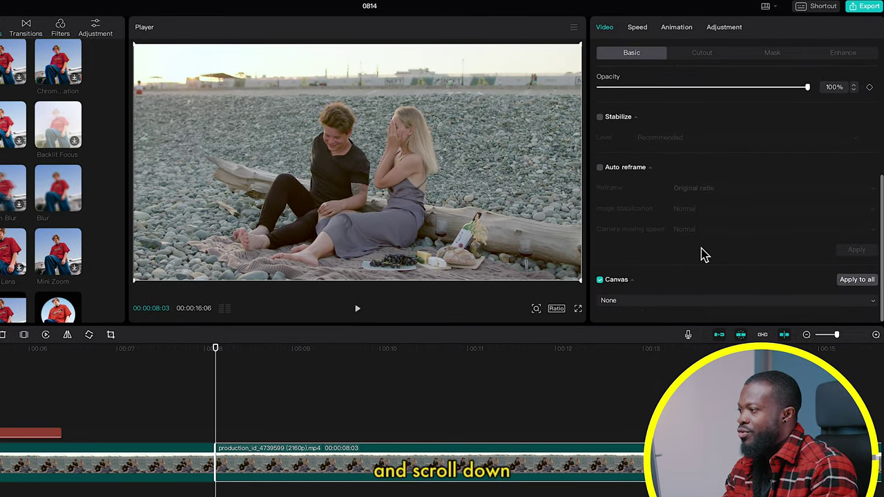
pyautogui.click(624, 304)
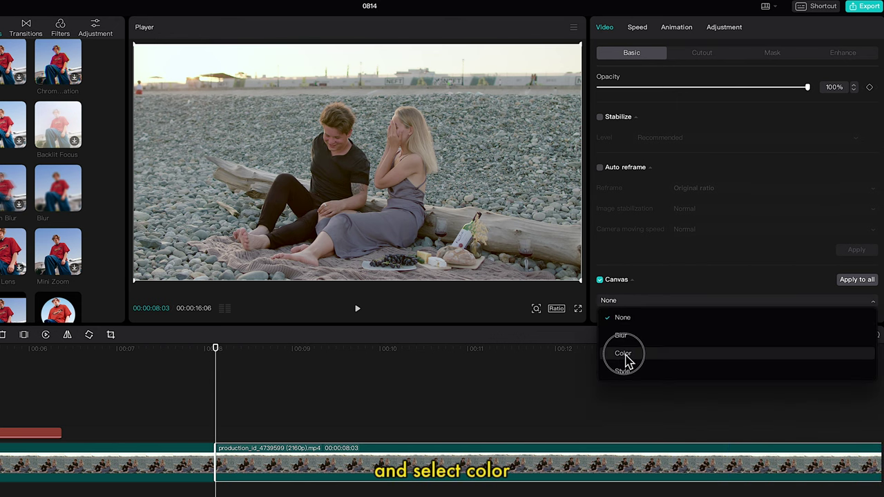
pyautogui.click(624, 354)
pyautogui.scroll(-2, 712, 221)
pyautogui.click(713, 220)
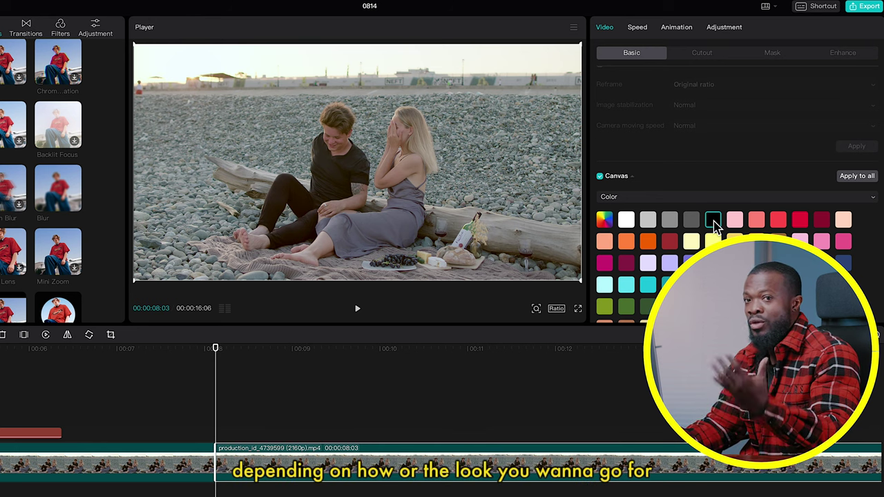
pyautogui.click(714, 221)
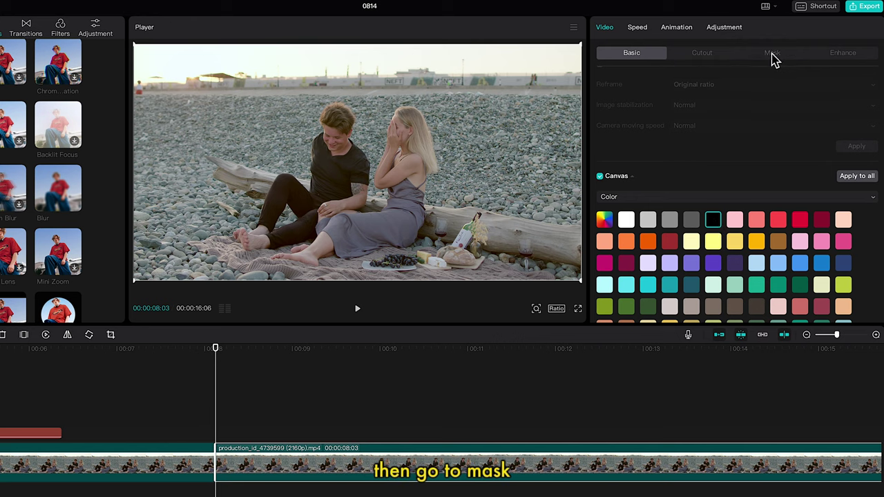
# - Add a reversed Rectangle mask and enlarge it to 5094 × 2686 so the clip turns solid black
pyautogui.click(773, 60)
pyautogui.click(782, 116)
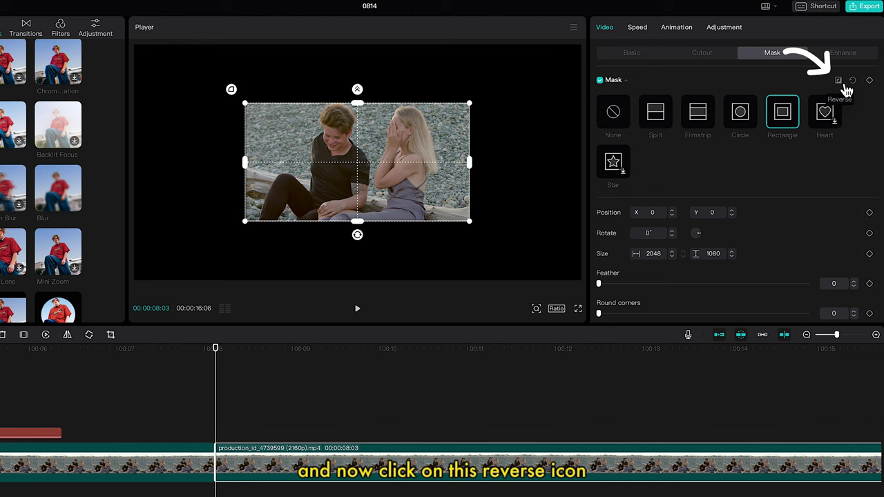
pyautogui.click(840, 81)
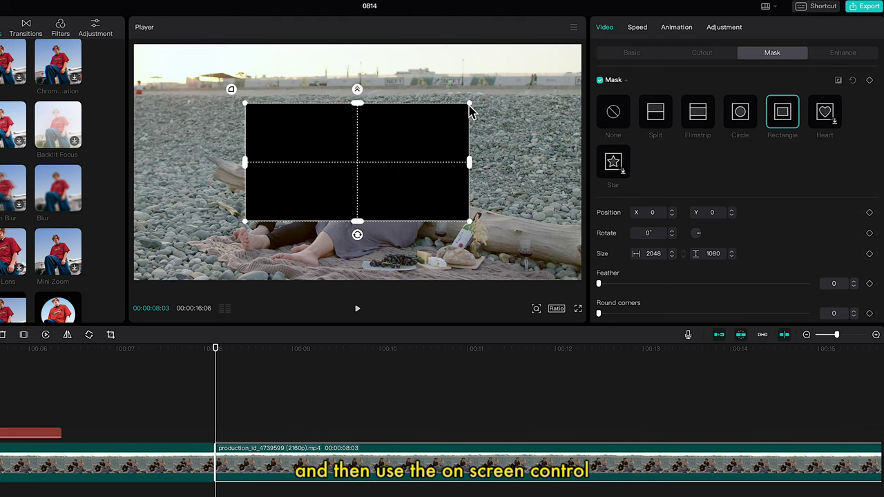
pyautogui.moveTo(472, 108); pyautogui.dragTo(615, 32)
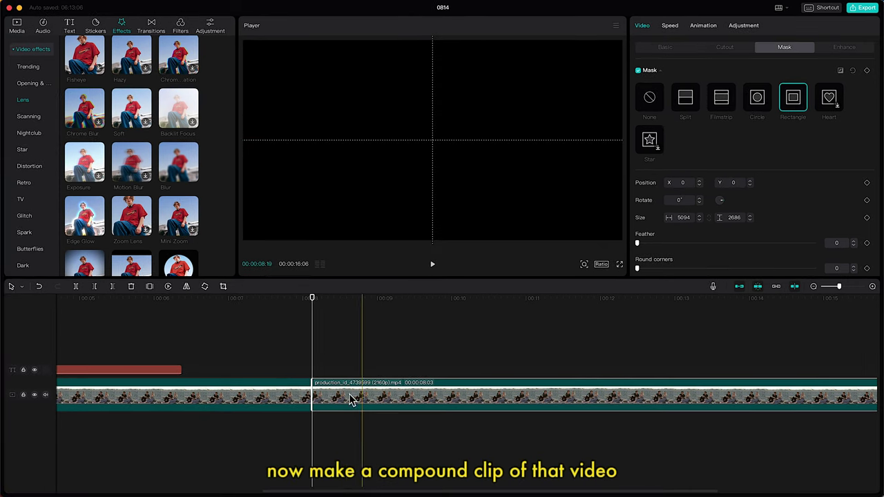
# - Convert the masked clip into Compound clip10 and place it above the main beach video at the start
pyautogui.rightClick(353, 399)
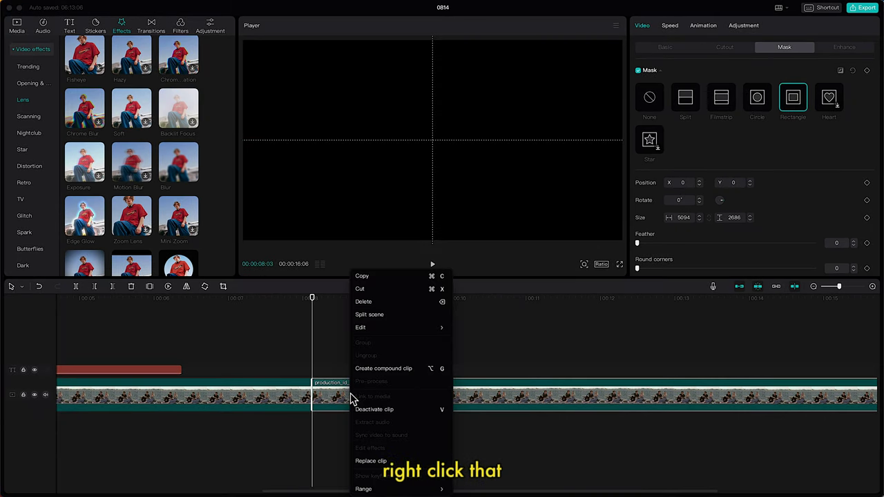
pyautogui.click(371, 370)
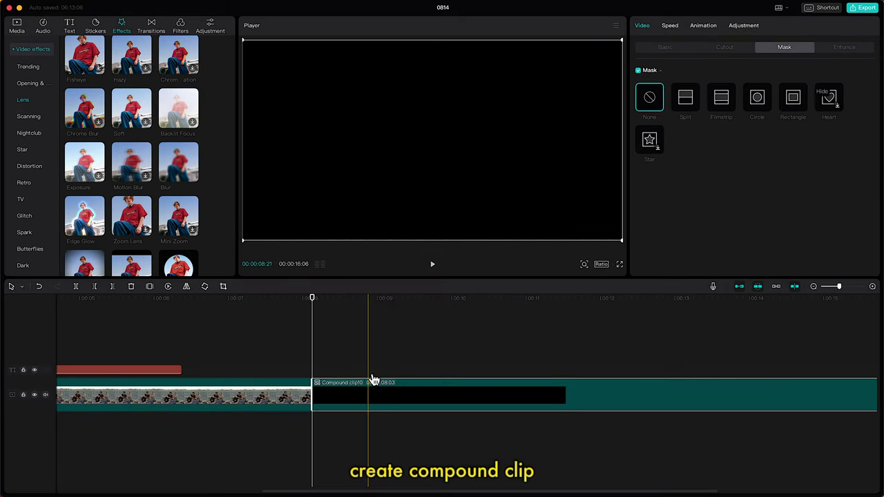
pyautogui.hscroll(-3, 425, 398)
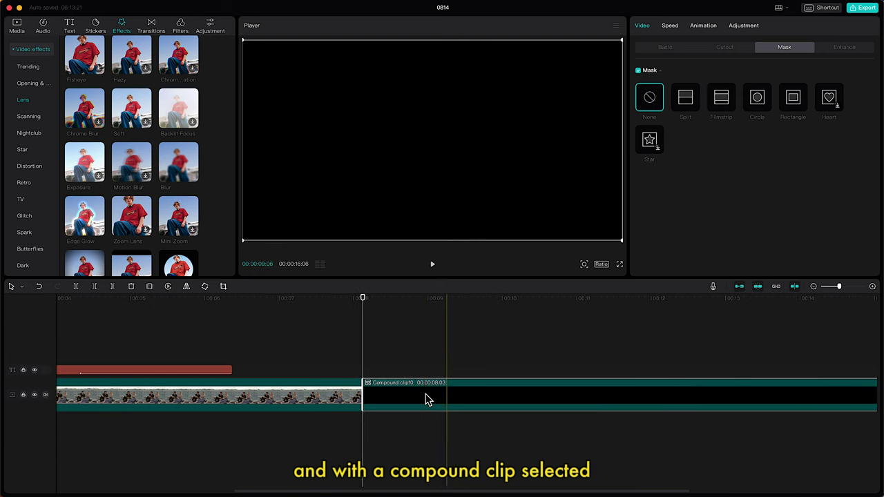
pyautogui.scroll(-5, 426, 398)
pyautogui.moveTo(421, 398); pyautogui.dragTo(176, 373)
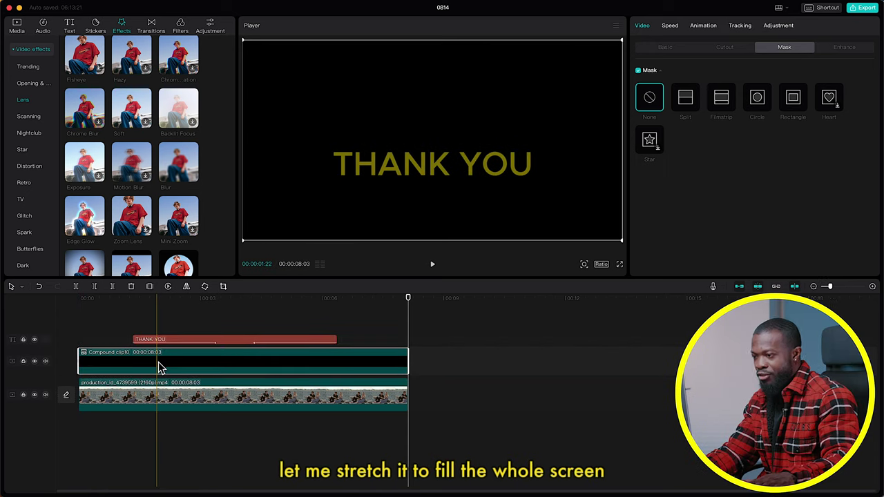
# - Lower Compound clip10's Blend Opacity to 50% so the beach footage shows through dimmed
pyautogui.scroll(3, 159, 366)
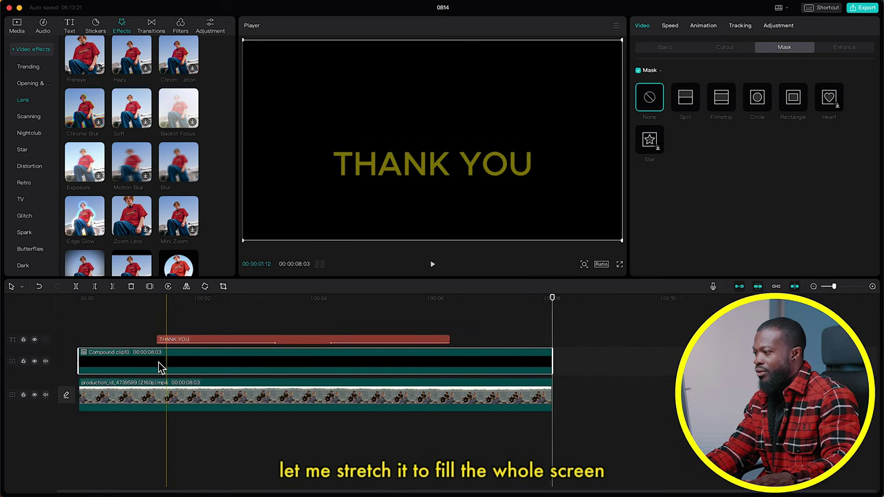
pyautogui.click(158, 366)
pyautogui.scroll(2, 158, 366)
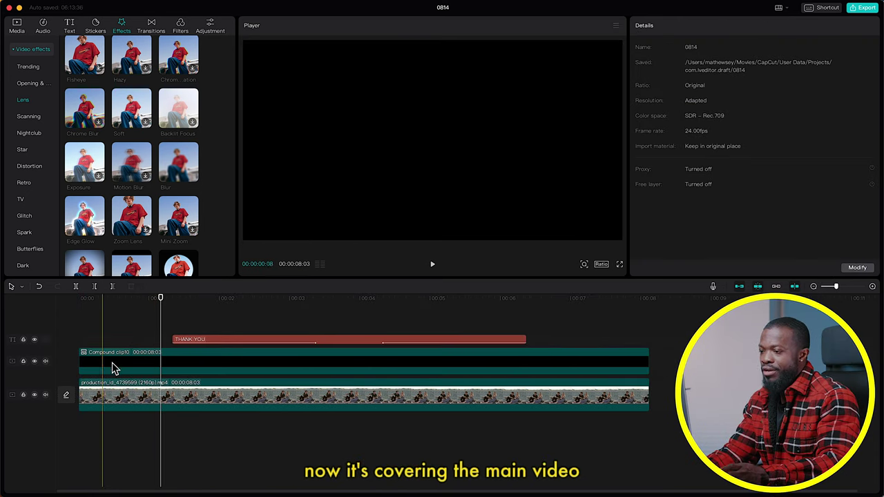
pyautogui.click(158, 364)
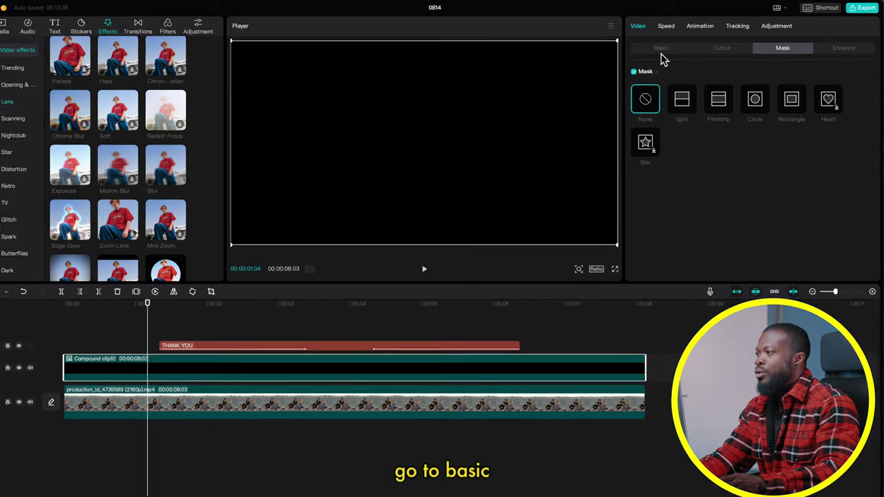
pyautogui.click(665, 47)
pyautogui.scroll(-2, 711, 204)
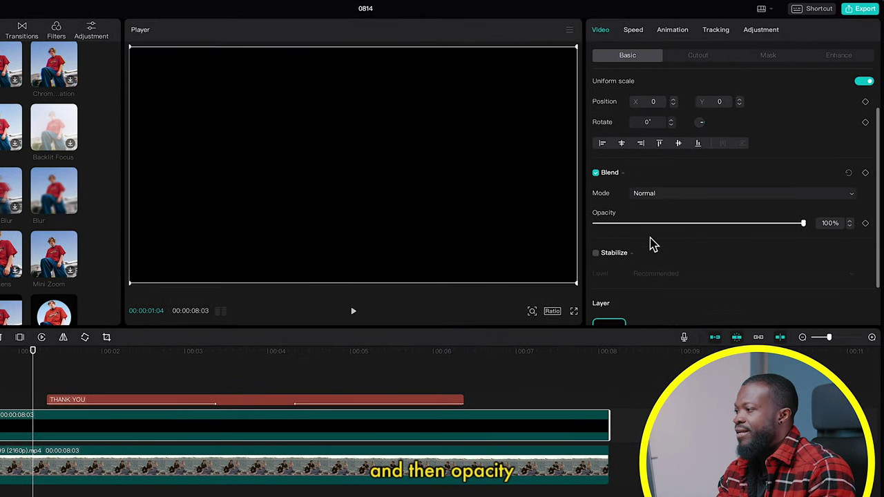
pyautogui.moveTo(676, 224); pyautogui.dragTo(683, 225)
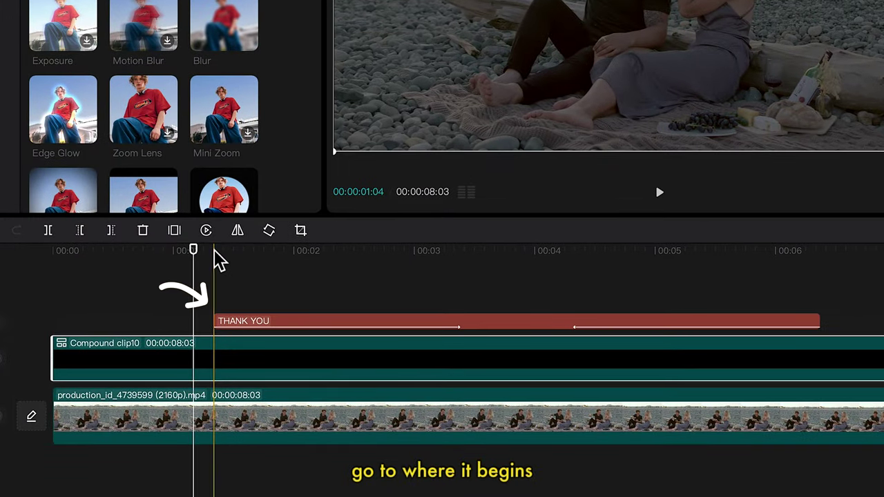
# - Keyframe Compound clip10's opacity from 0% at 00:00:01:08 up to 50% at 00:00:03:09
pyautogui.click(214, 253)
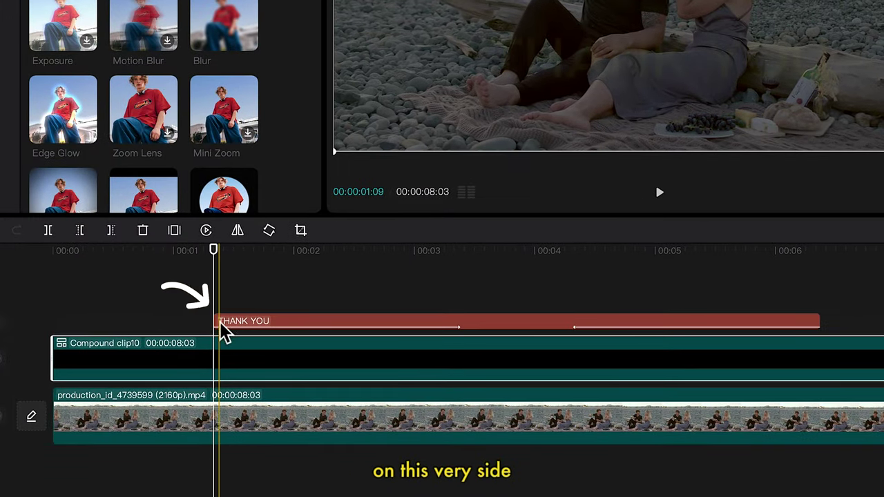
pyautogui.click(219, 367)
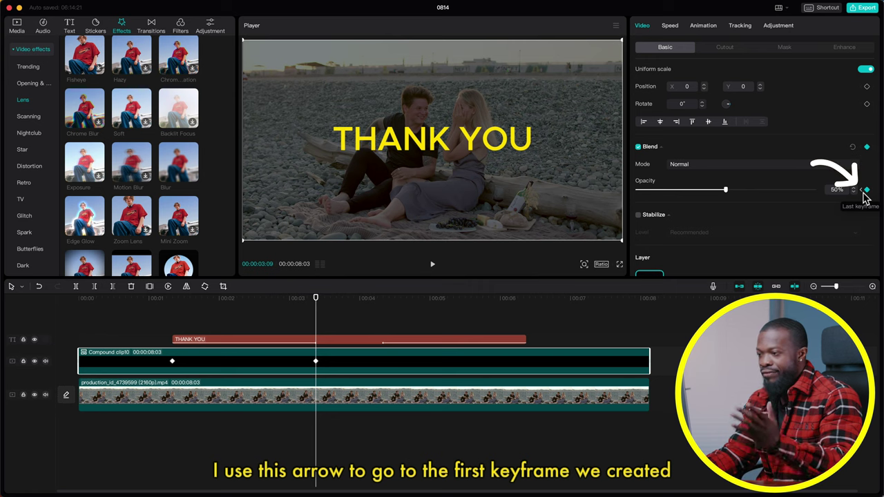
pyautogui.click(864, 193)
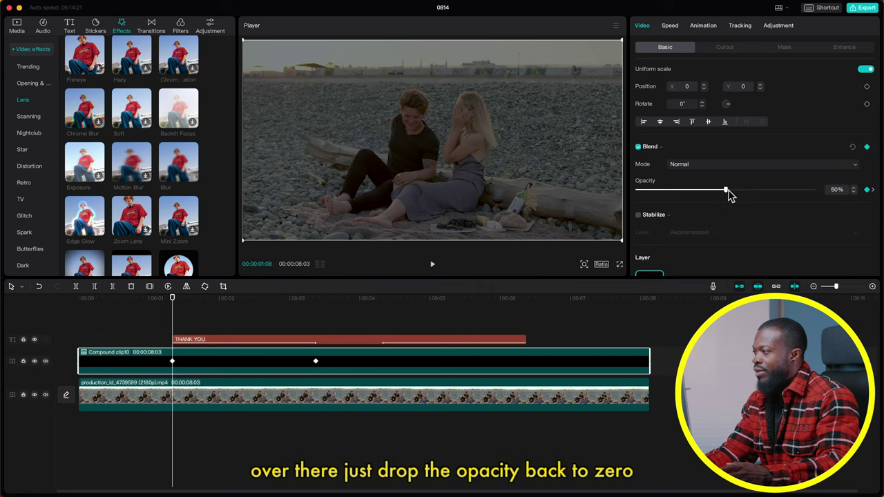
pyautogui.moveTo(730, 195); pyautogui.dragTo(636, 190)
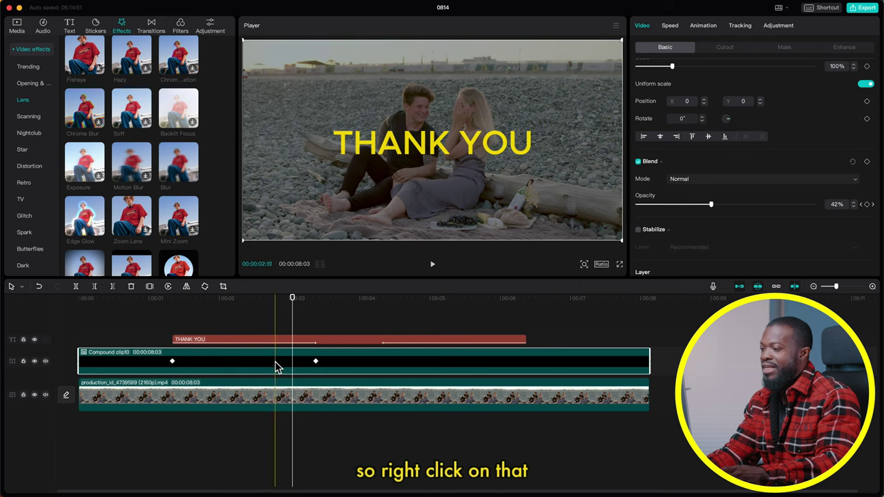
# - Show Compound clip10's Opacity keyframe graph and select the first keyframe to ease the fade-in
pyautogui.rightClick(277, 365)
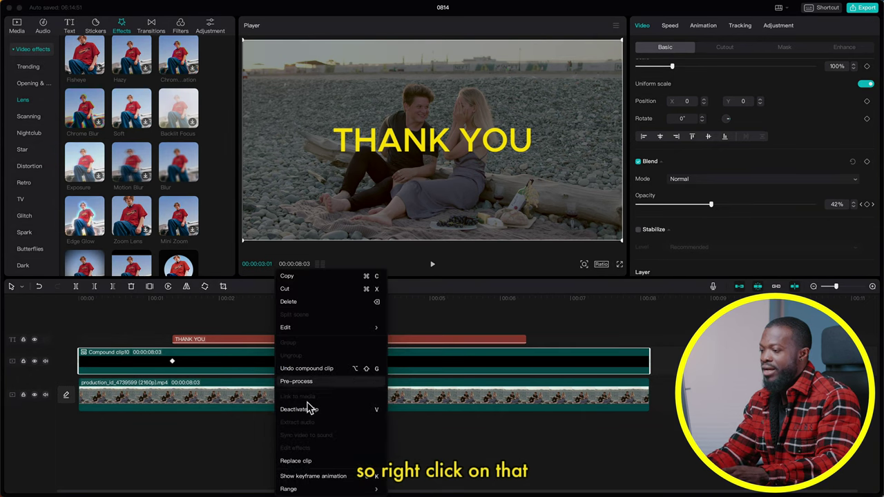
pyautogui.click(325, 477)
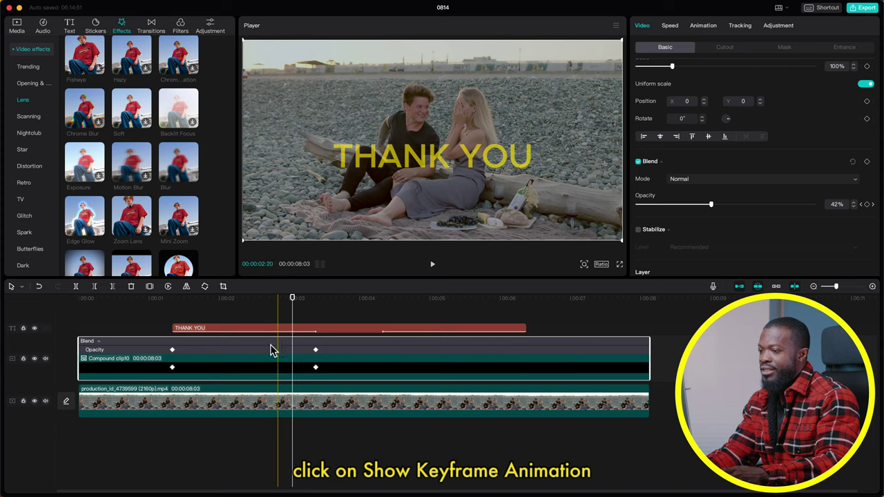
pyautogui.hscroll(2, 100, 357)
pyautogui.click(81, 354)
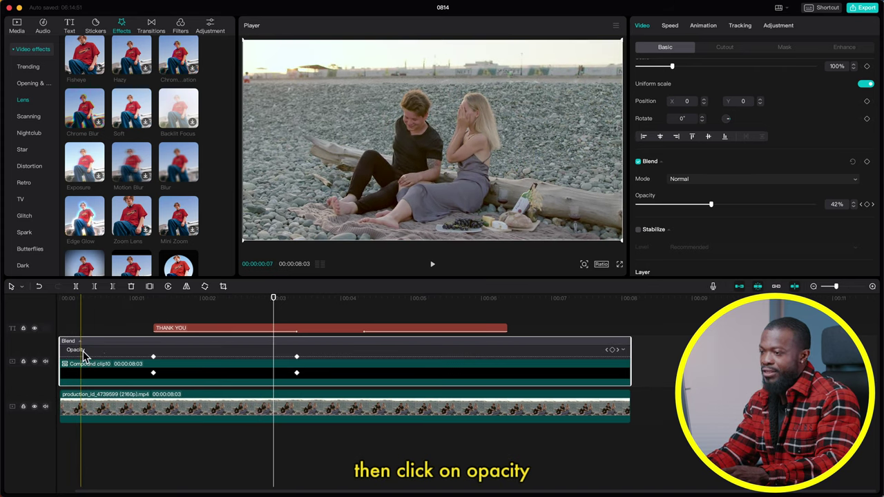
pyautogui.click(626, 351)
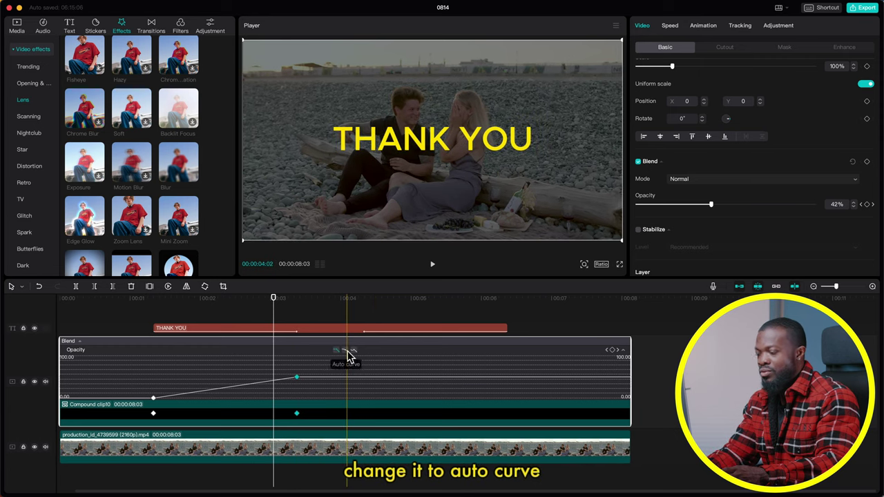
pyautogui.click(155, 403)
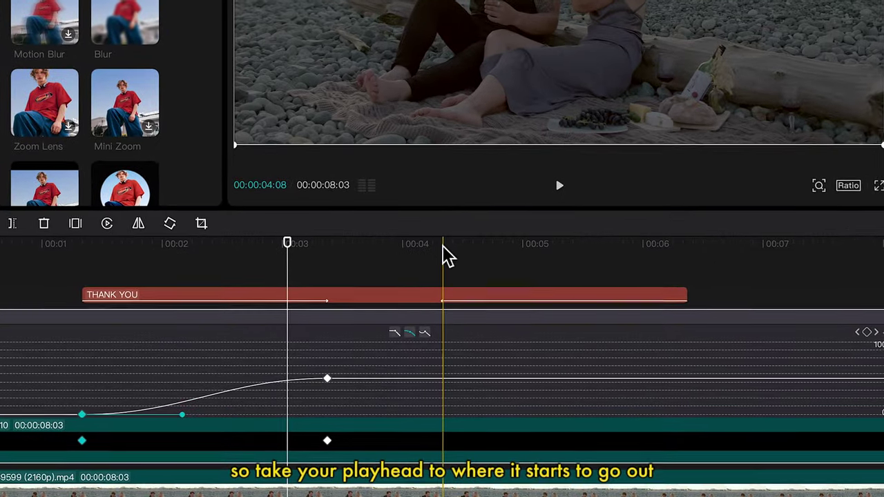
# - Add opacity keyframes at 00:00:04:08 (50%) and 00:00:06:09 (0%) to fade the overlay out
pyautogui.click(429, 265)
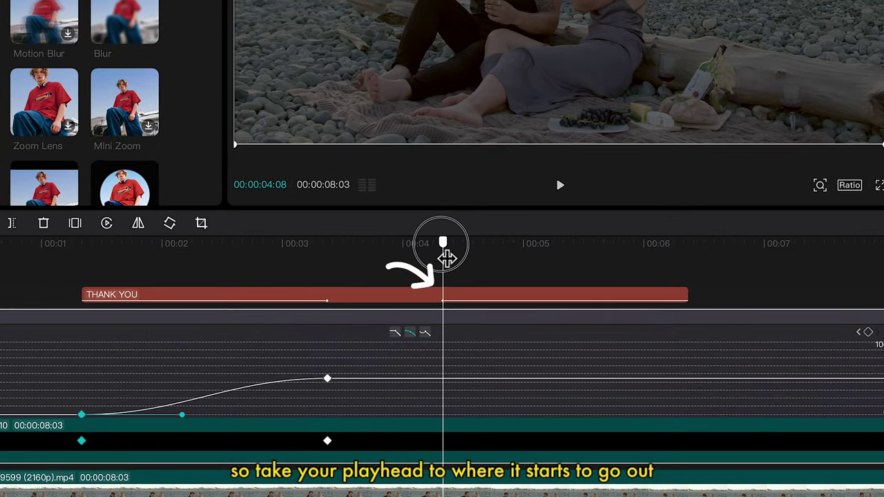
pyautogui.click(436, 455)
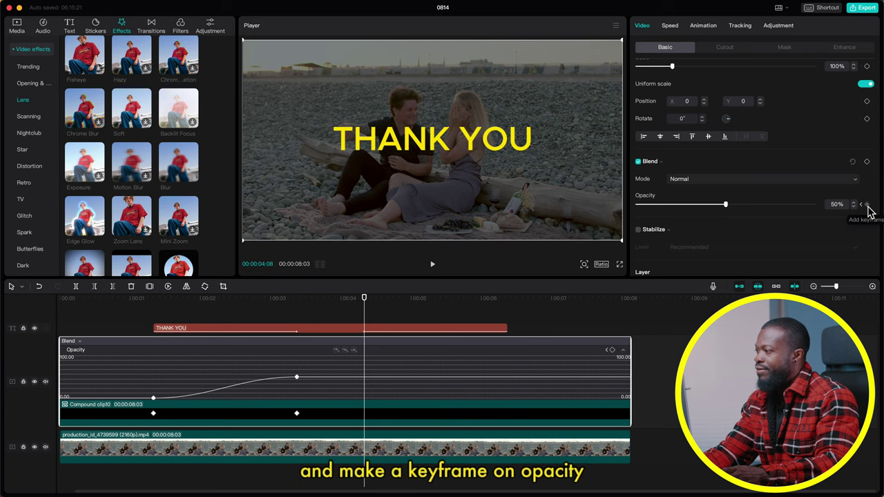
pyautogui.click(508, 299)
pyautogui.click(507, 360)
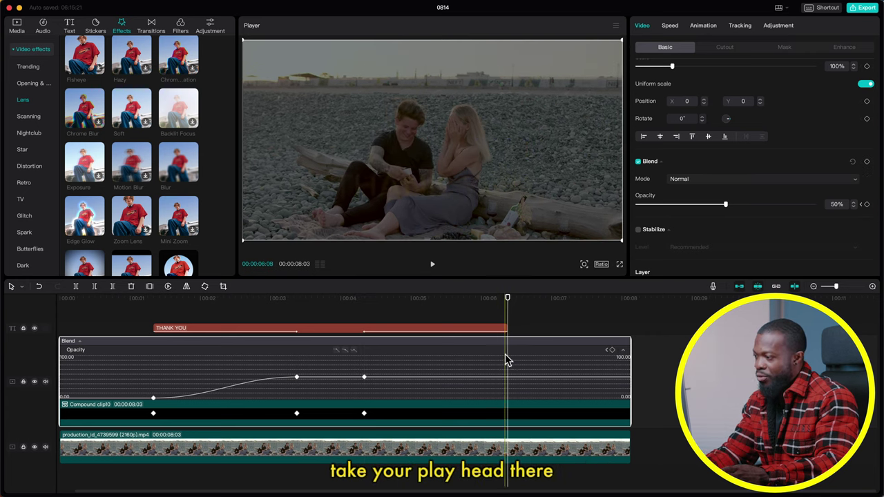
pyautogui.click(510, 414)
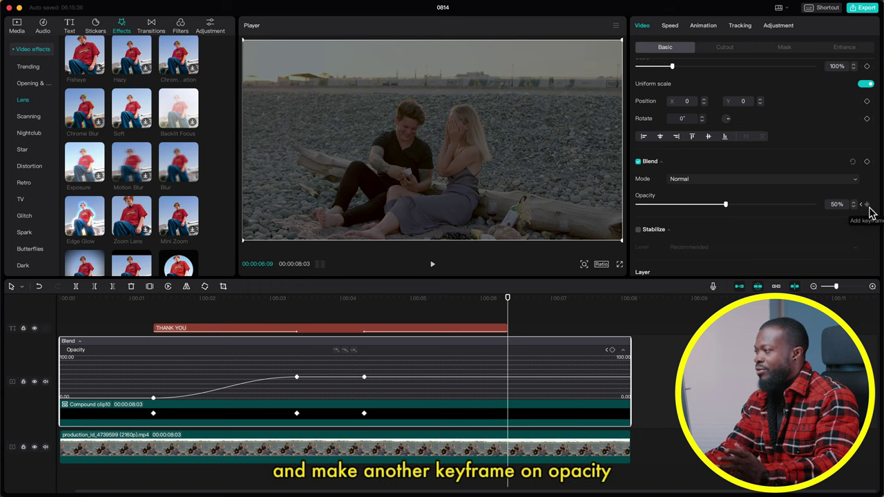
pyautogui.moveTo(727, 211); pyautogui.dragTo(631, 204)
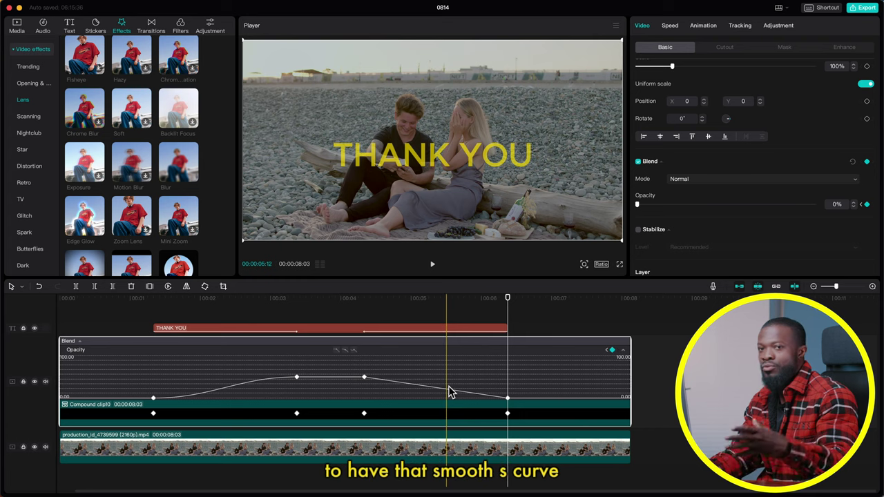
# - Apply Auto curve easing to the 4:08 and final opacity keyframes
pyautogui.click(368, 382)
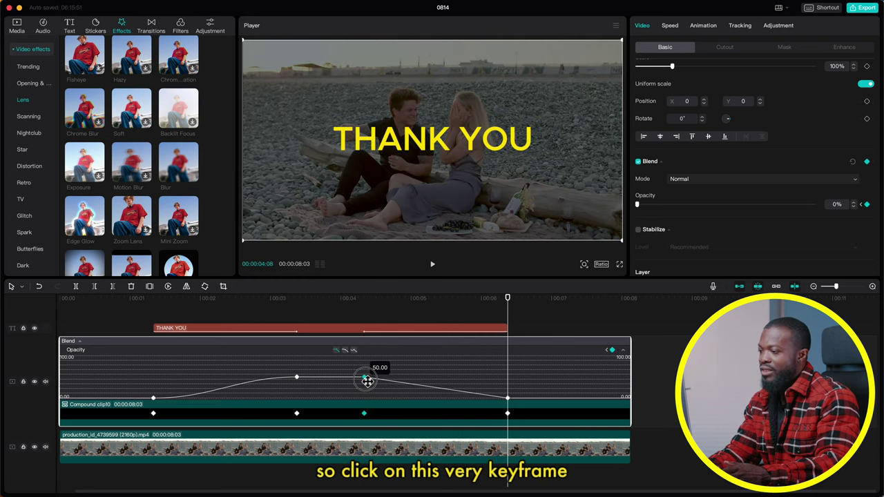
pyautogui.click(347, 352)
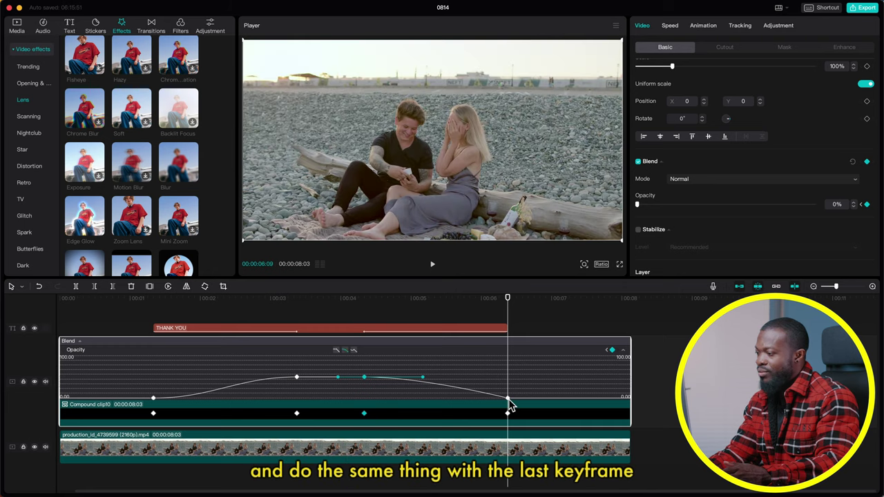
pyautogui.click(345, 350)
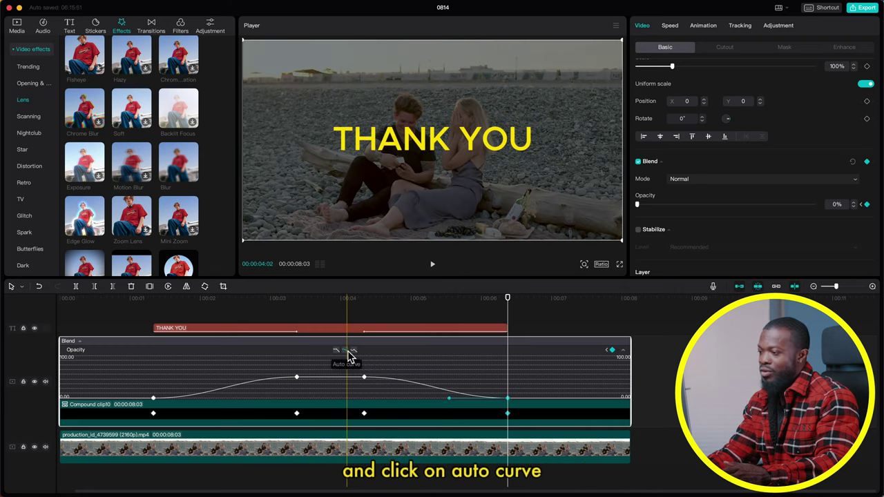
# - Hide the keyframe animation lanes and play back the finished fade from near the start
pyautogui.rightClick(345, 418)
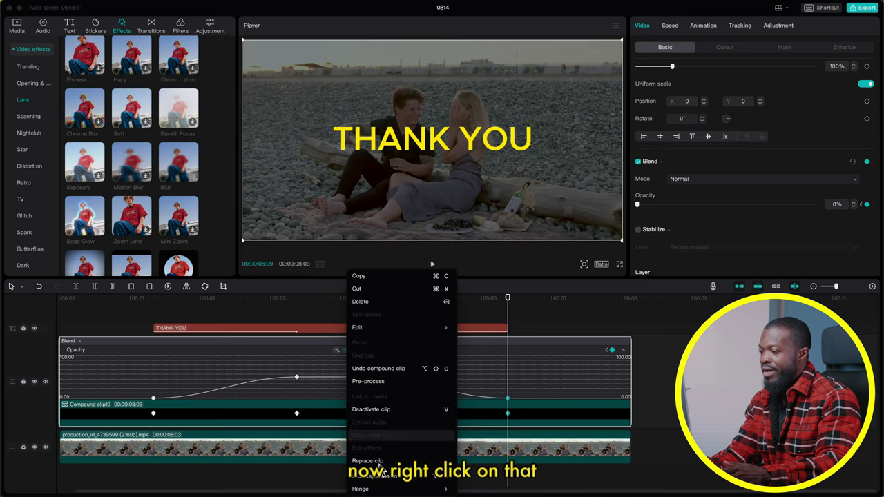
pyautogui.click(366, 489)
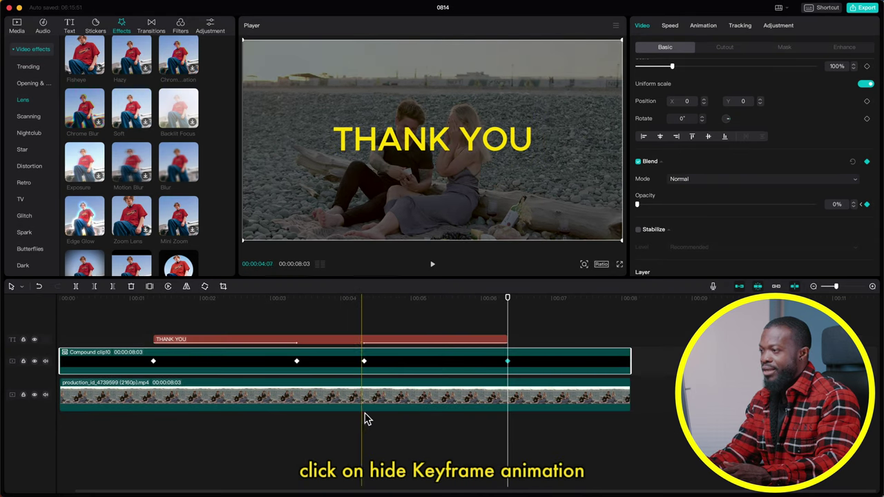
pyautogui.click(85, 327)
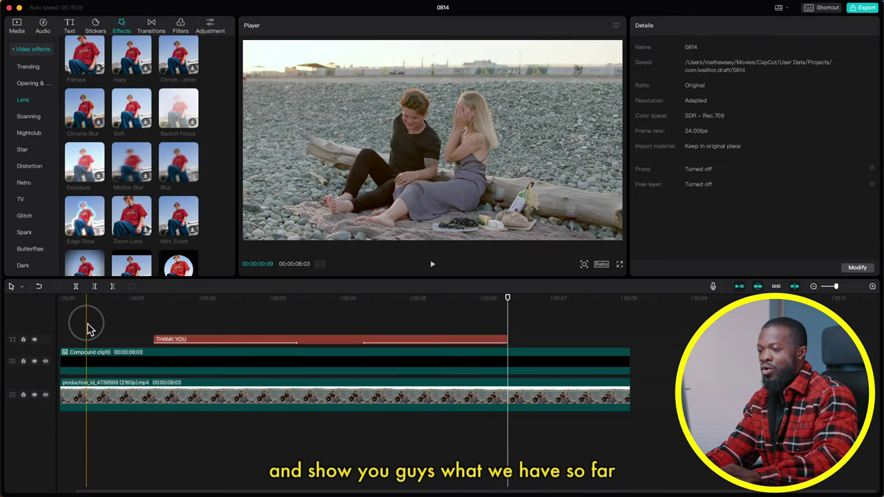
pyautogui.press('space')
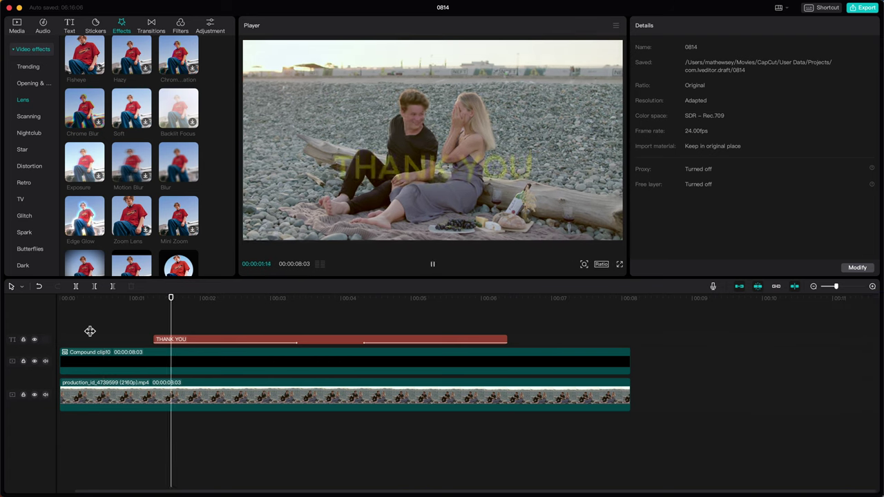